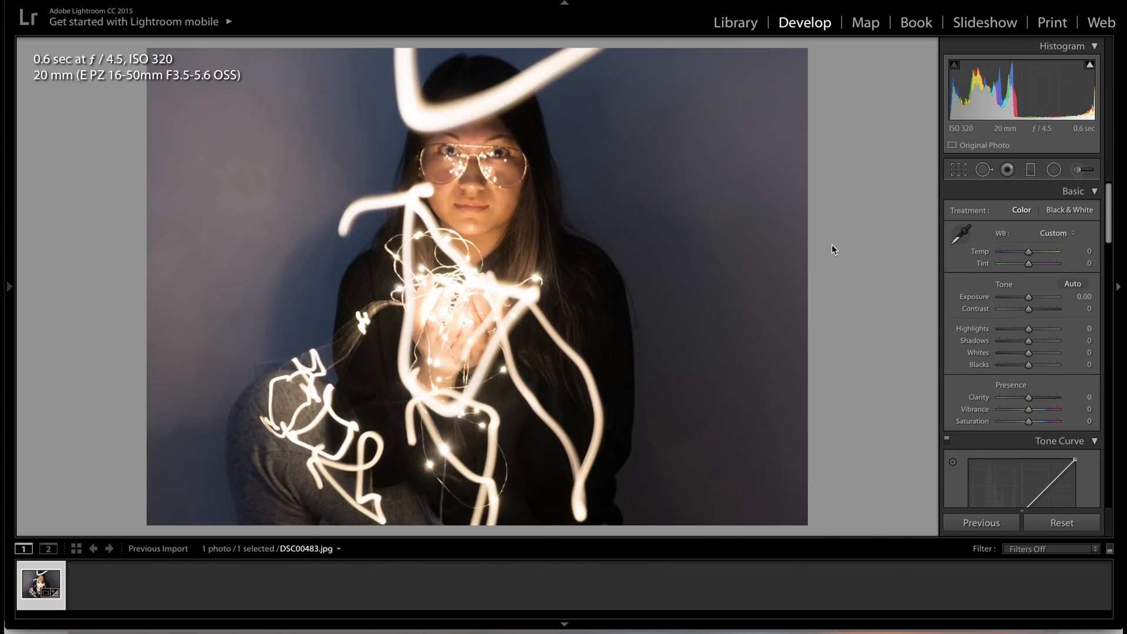
Set the photo's Temp to -21, Tint +69, Contrast -68, Shadows +59, Whites +64, Blacks -62 and Saturation -27.
left_click_drag(1029, 251, 1048, 266)
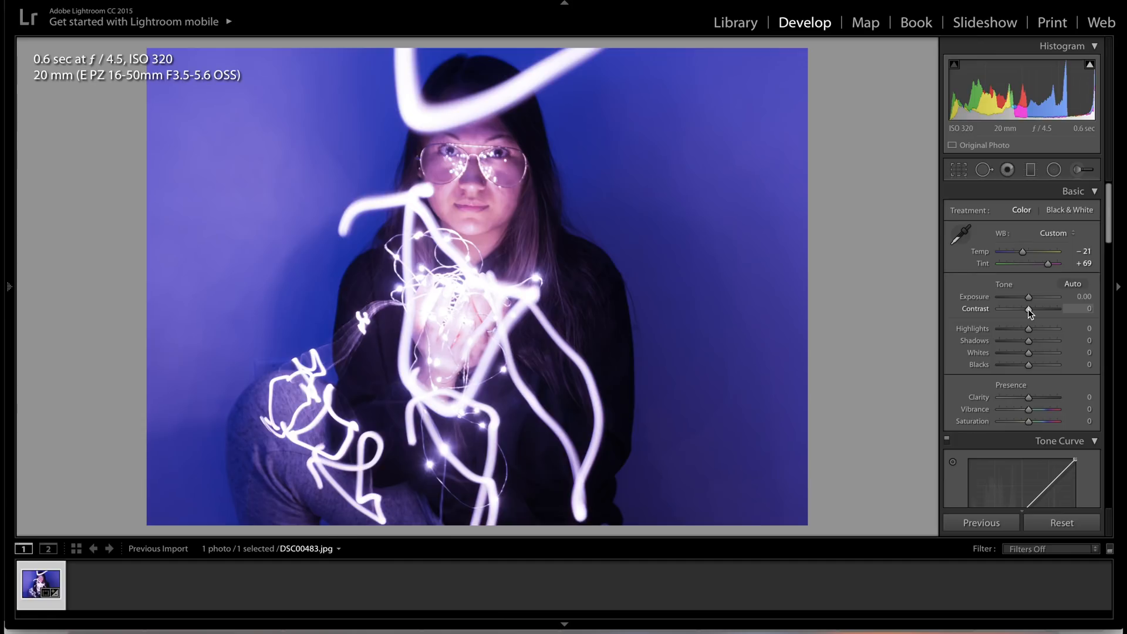
left_click_drag(1028, 309, 1008, 309)
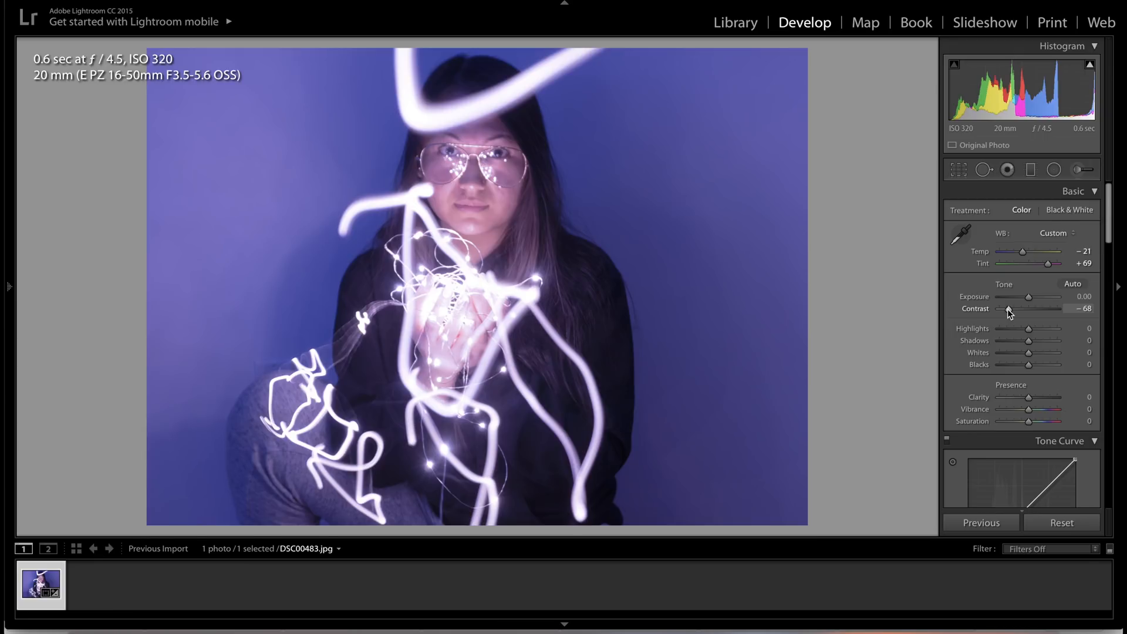
left_click_drag(1028, 340, 1045, 341)
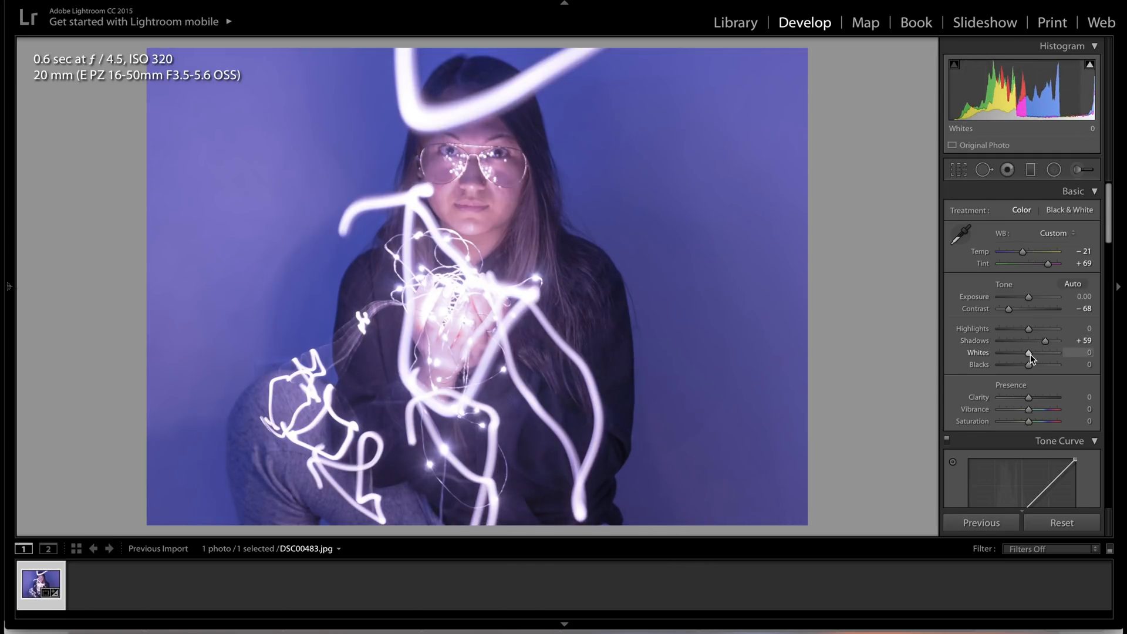
left_click_drag(1030, 354, 1049, 359)
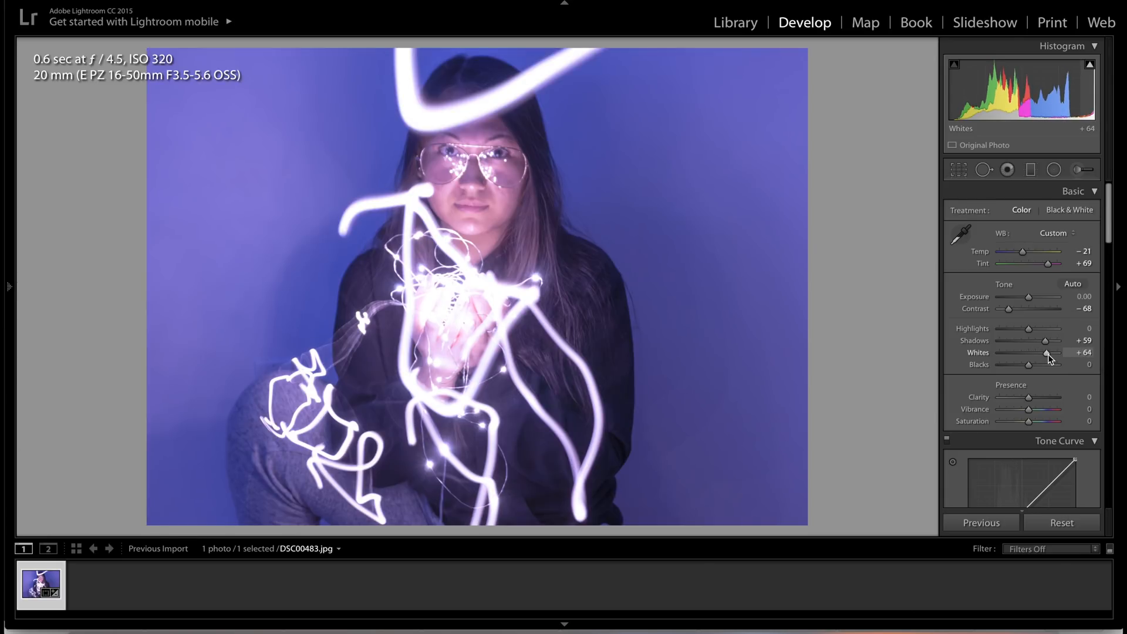
left_click_drag(1028, 365, 1011, 367)
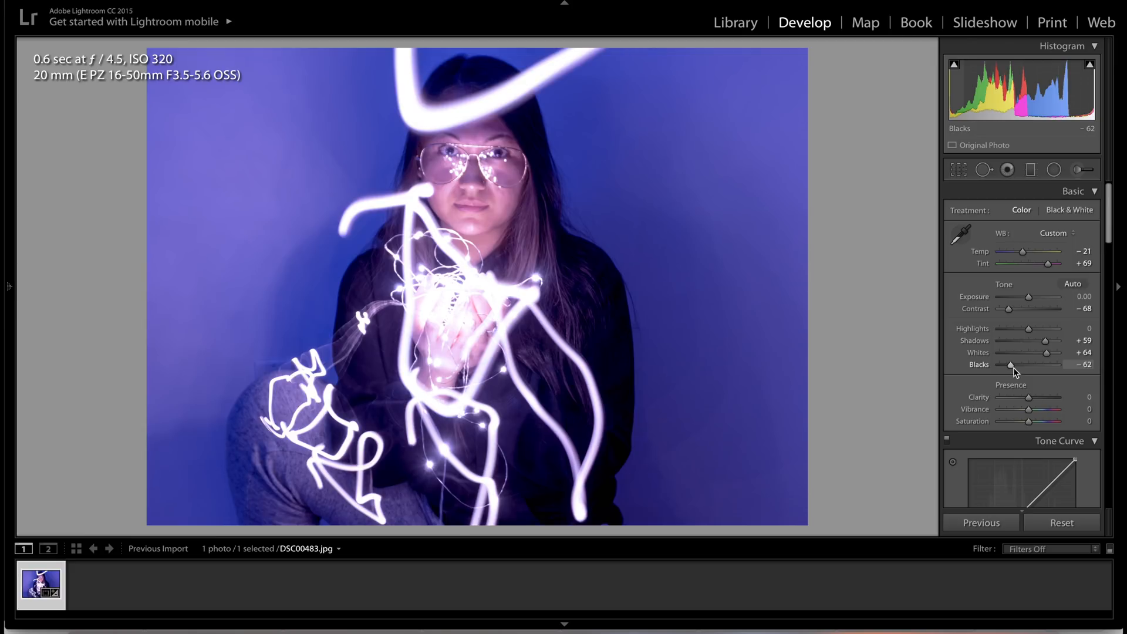
left_click_drag(1028, 421, 1021, 420)
Shape the RGB tone curve by raising its black point slightly and adding points at 18.8/15.7% and 73.7/73.7%.
scroll(1021, 420, "down", 3)
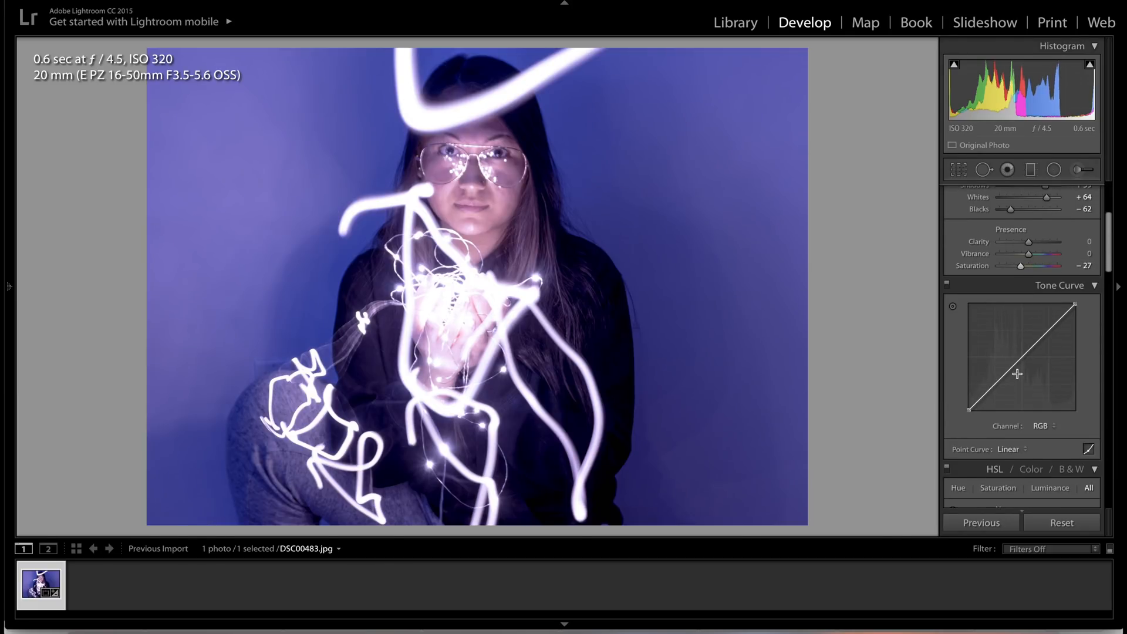
left_click_drag(970, 411, 969, 405)
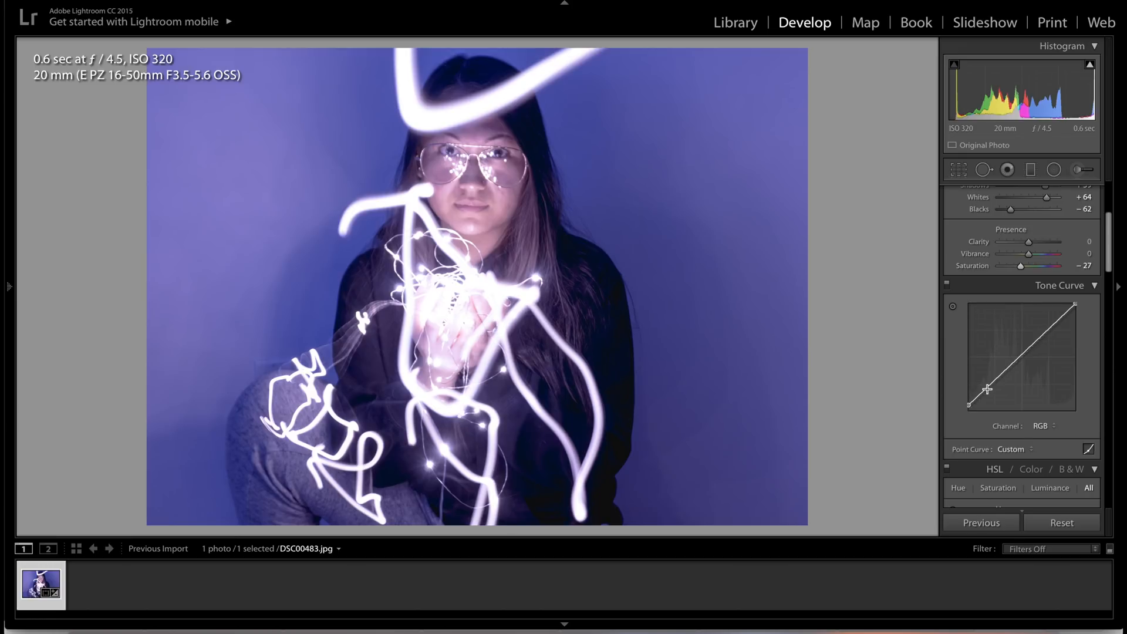
left_click_drag(988, 389, 989, 393)
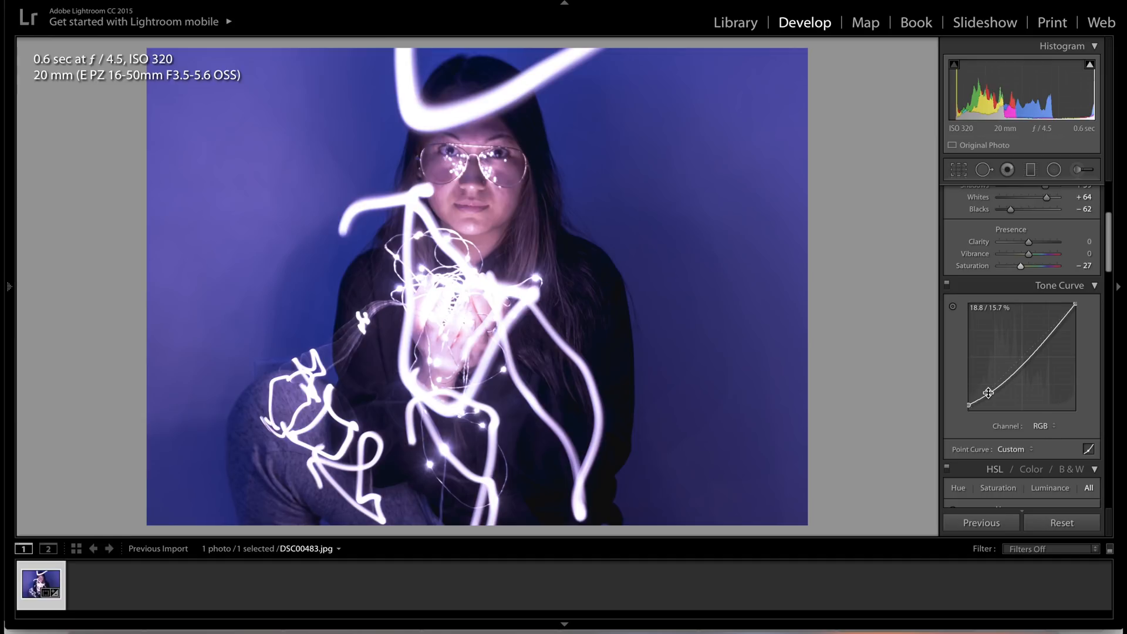
left_click_drag(1048, 332, 1047, 332)
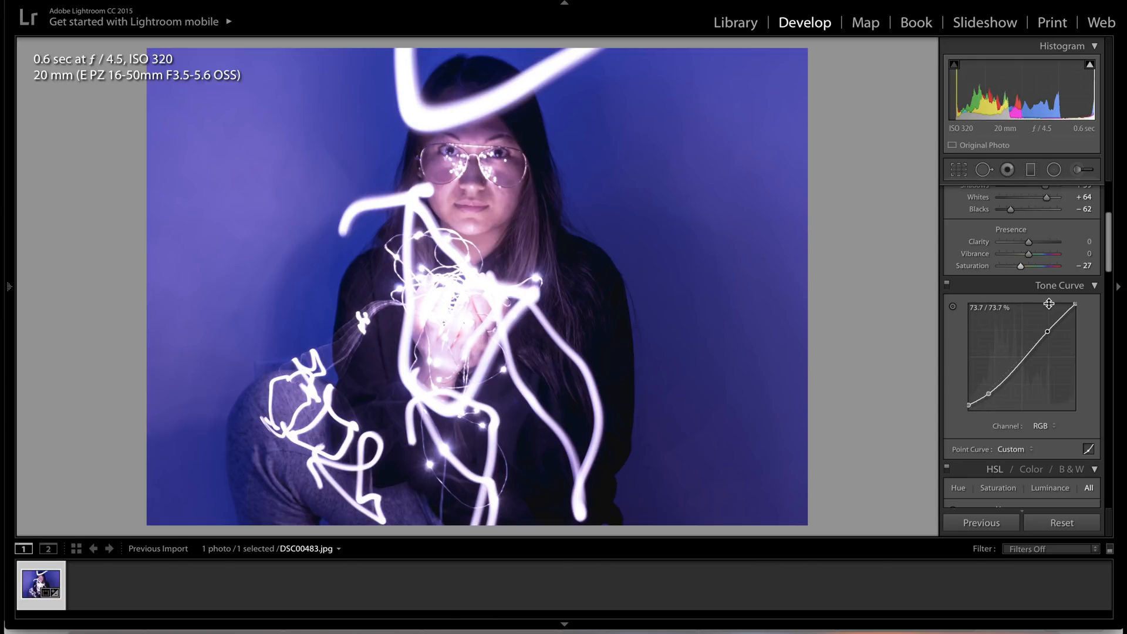
Set the HSL hues to Red -24, Orange -27, Yellow -18, Aqua +34, Blue -36, Purple -100 and Magenta +18.
scroll(1042, 310, "down", 6)
left_click_drag(1032, 314, 1023, 325)
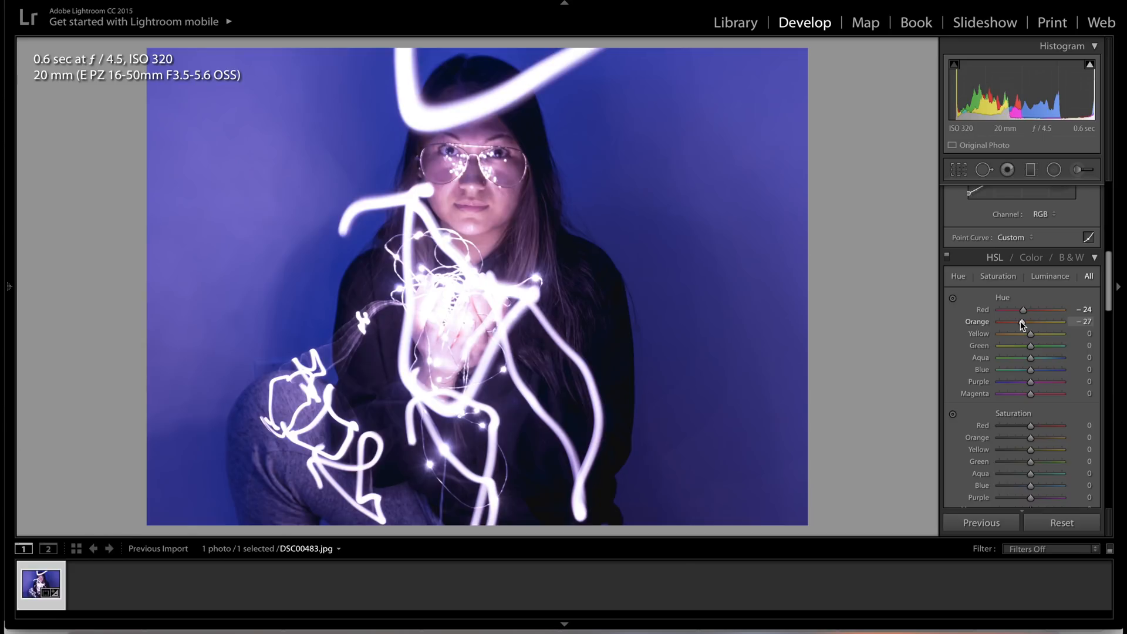
left_click_drag(1030, 334, 1026, 338)
left_click_drag(1030, 358, 972, 381)
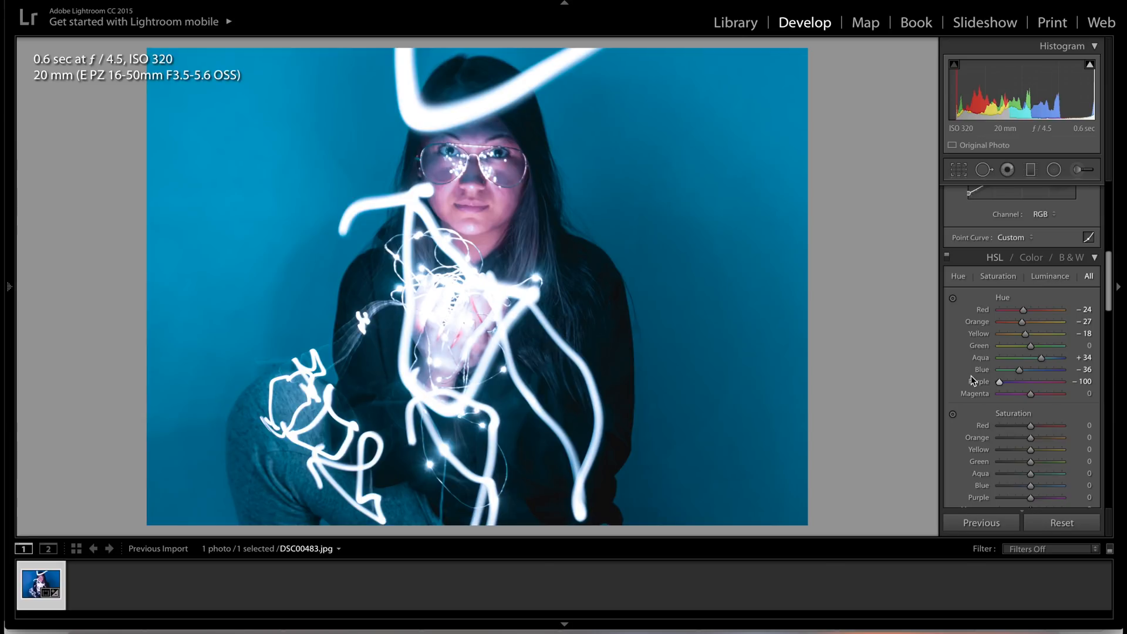
left_click_drag(1030, 394, 1036, 397)
Set the HSL saturation to Aqua +17, Blue -44, Purple +10 and Magenta +2.
scroll(1072, 404, "down", 1)
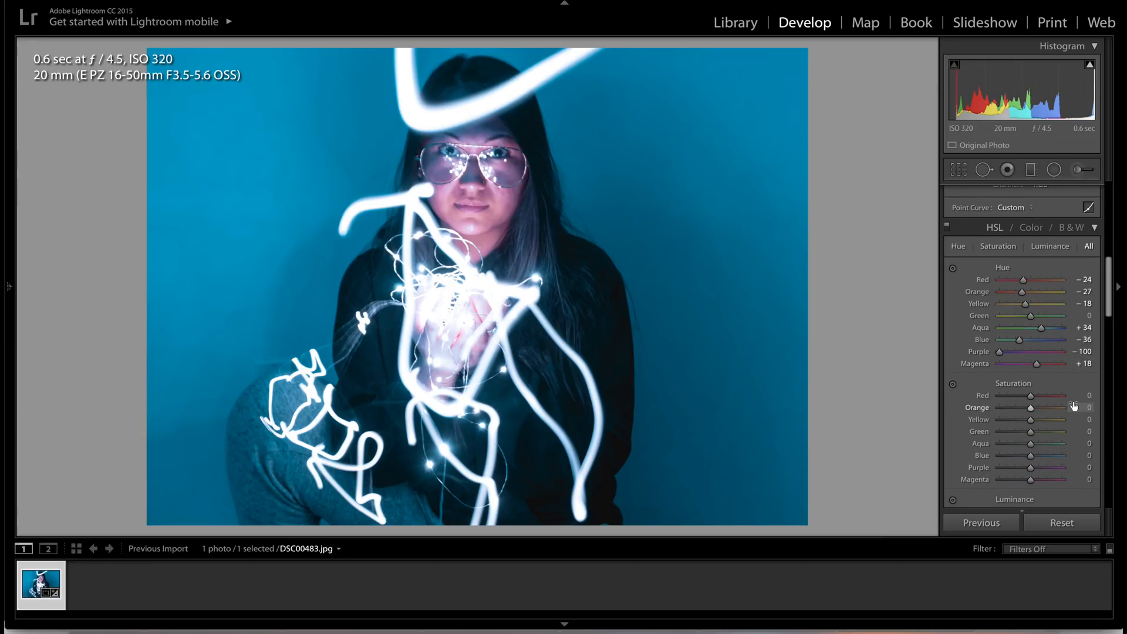
scroll(1051, 412, "down", 1)
left_click_drag(1031, 414, 1036, 415)
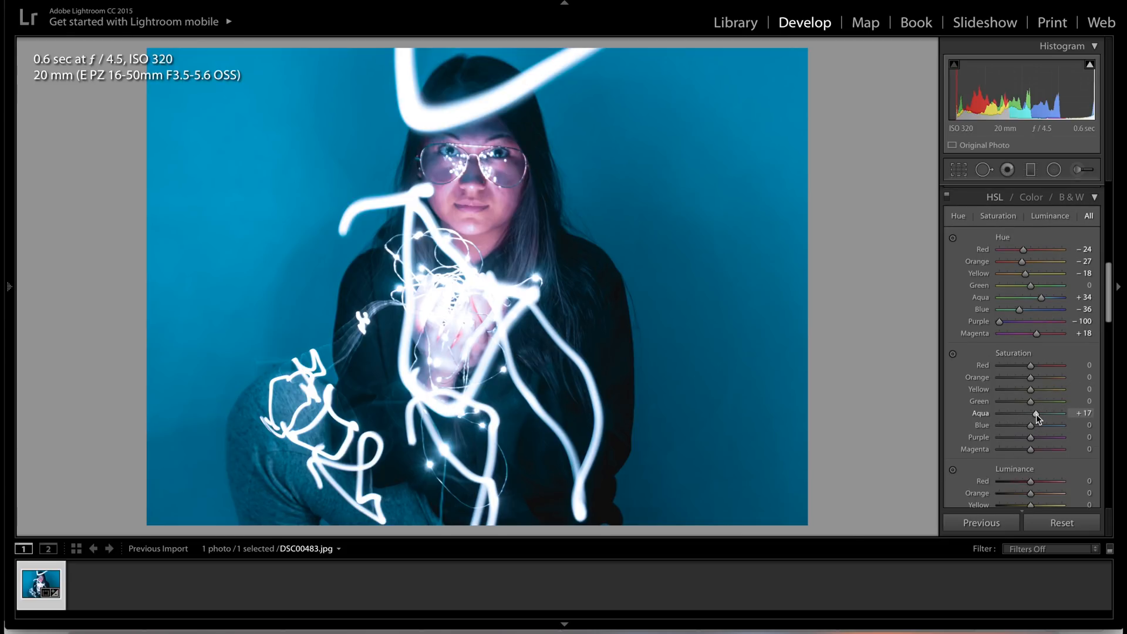
left_click_drag(1031, 424, 1018, 427)
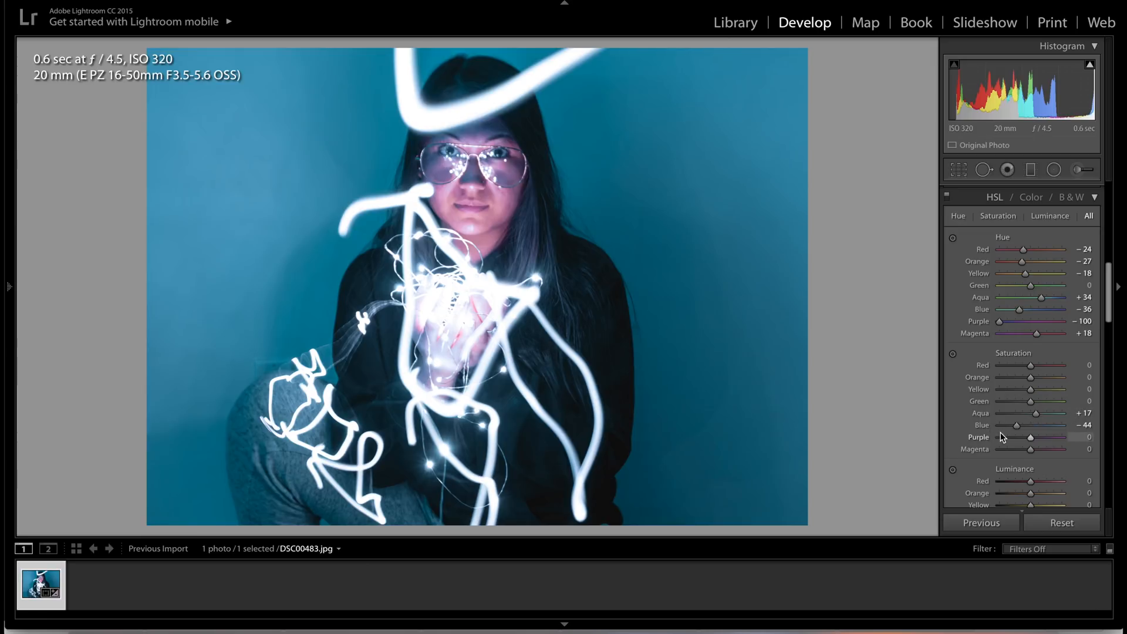
left_click_drag(1029, 438, 1031, 452)
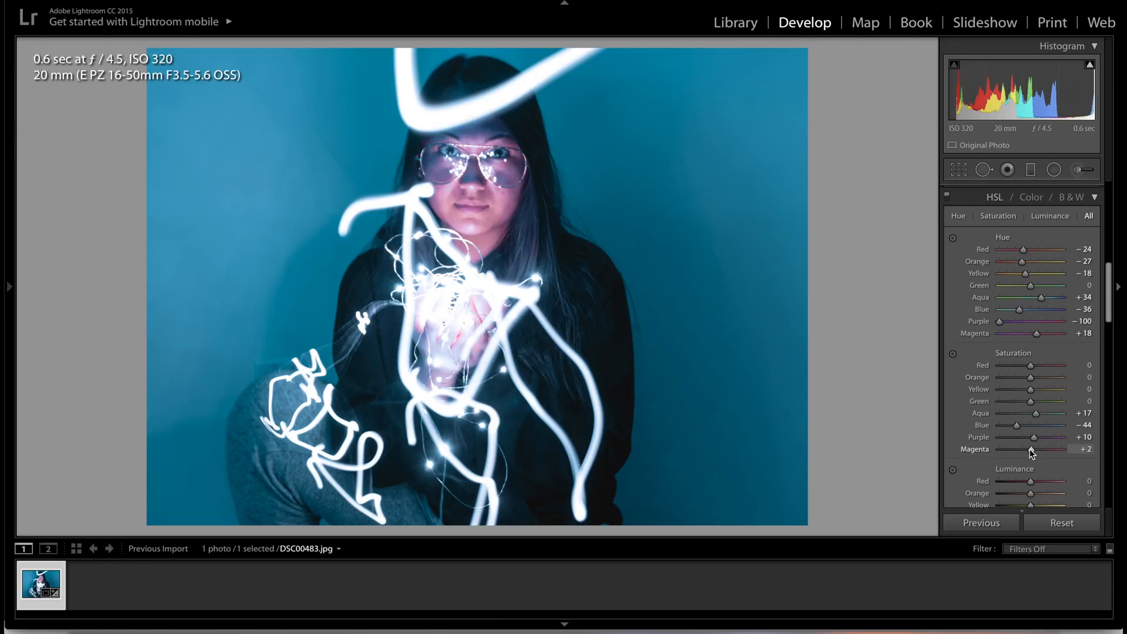
Set the HSL luminance to Aqua +17, Blue +38, Purple -9 and Magenta -4.
scroll(1032, 452, "down", 3)
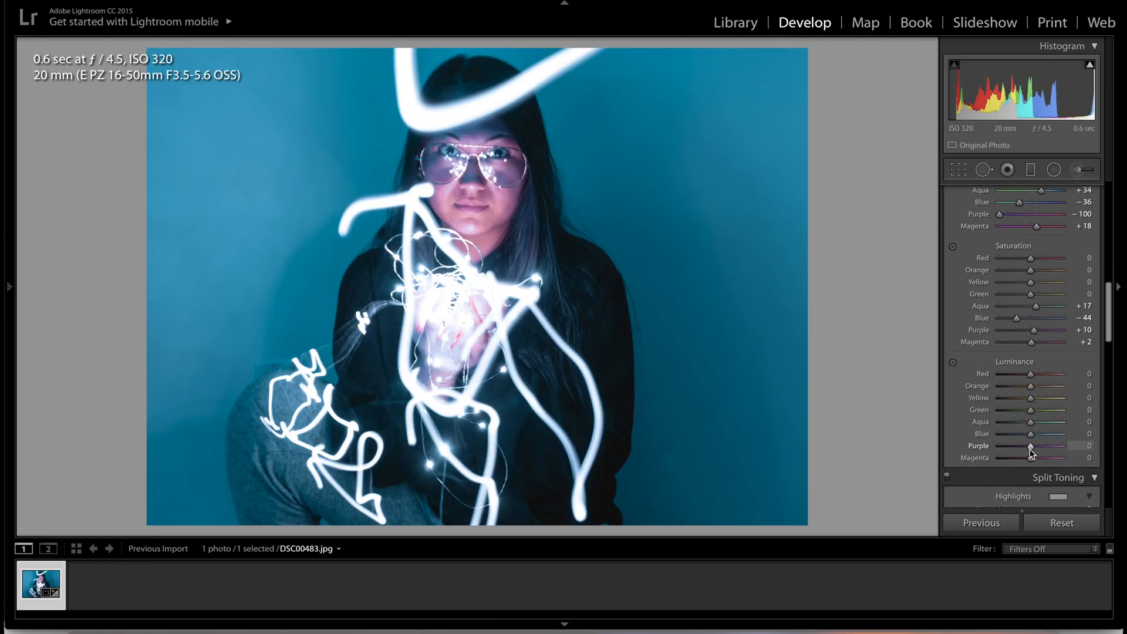
left_click_drag(1031, 423, 1043, 439)
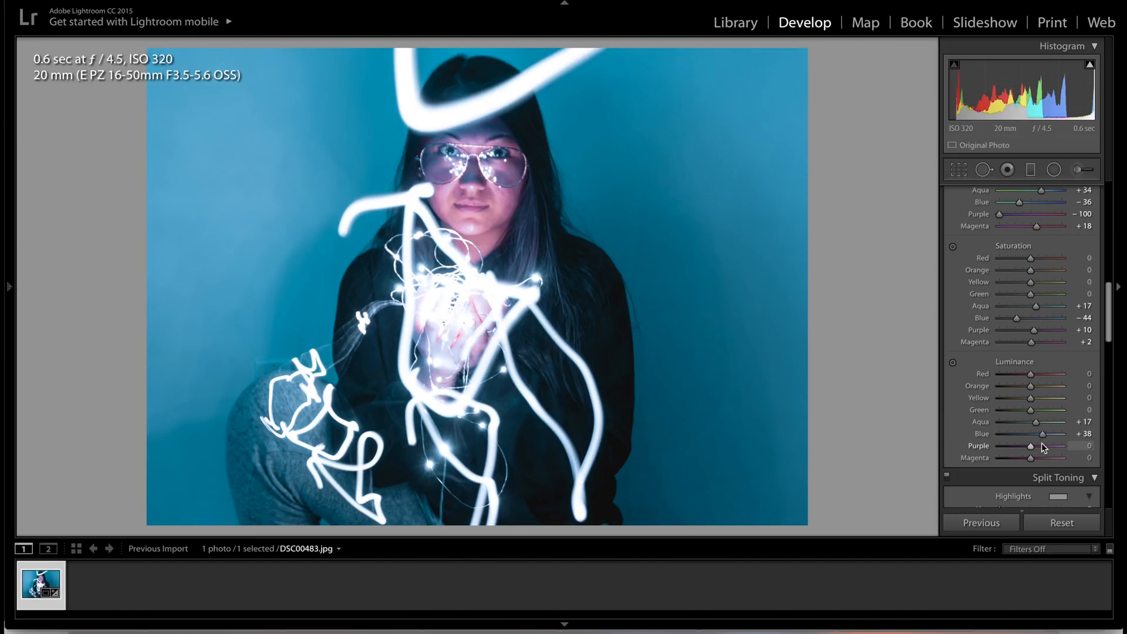
left_click_drag(1031, 447, 1032, 462)
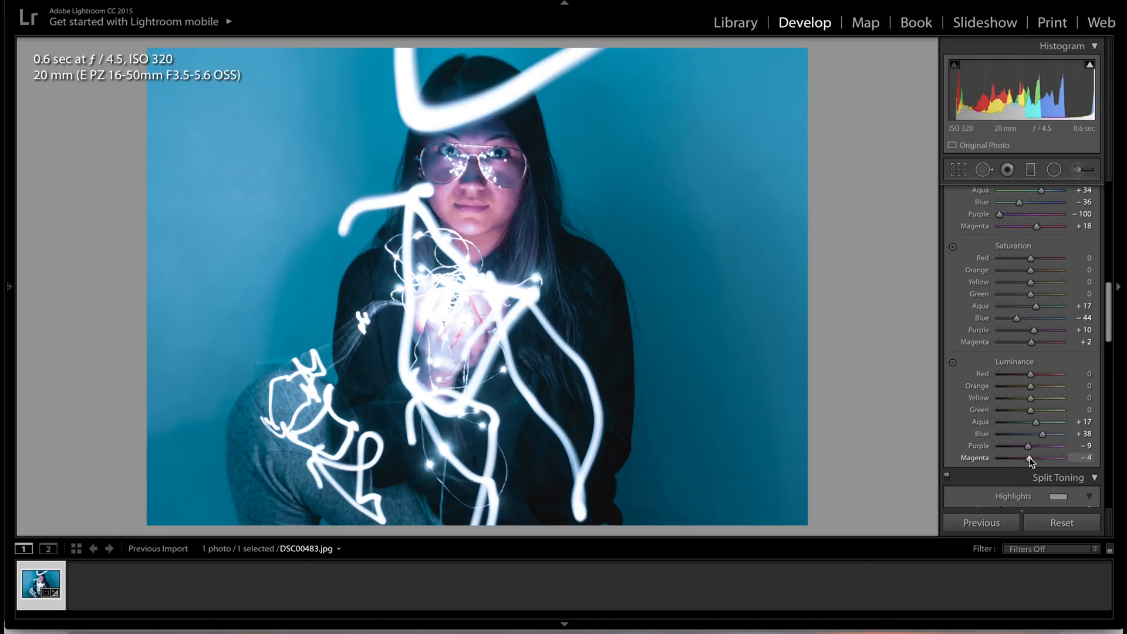
Split-tone the highlights with hue 182 and saturation 21, and the shadows with hue 256 and saturation 16.
scroll(1032, 462, "down", 5)
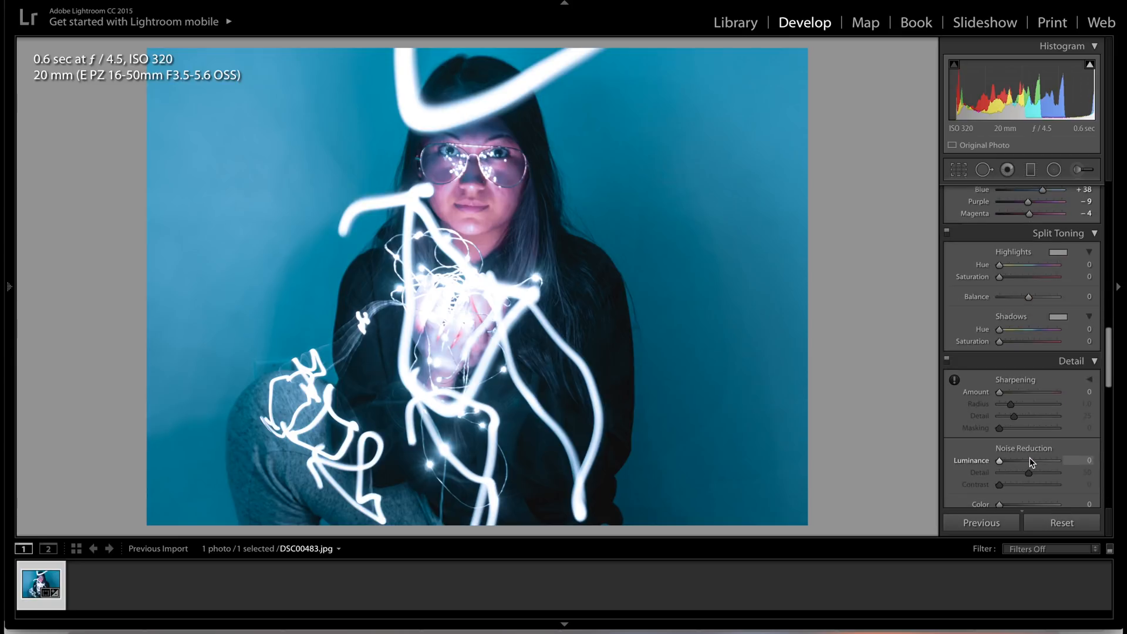
left_click(1057, 257)
mouse_move(896, 304)
left_mouse_down()
mouse_move(858, 305)
mouse_move(915, 314)
mouse_move(908, 301)
left_mouse_up()
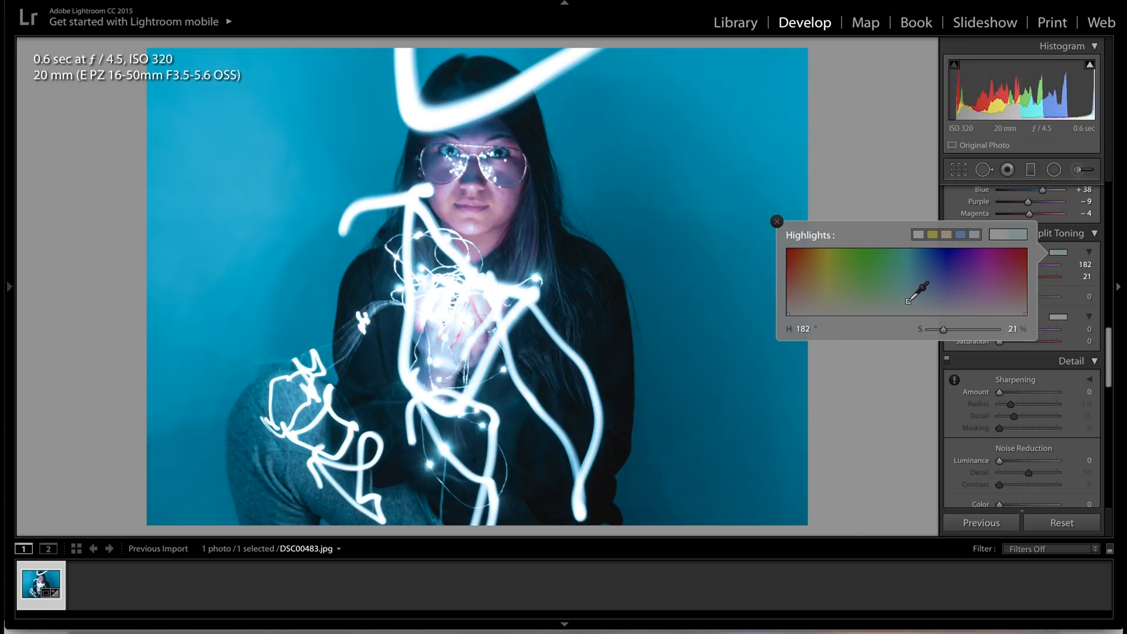
left_click(1060, 318)
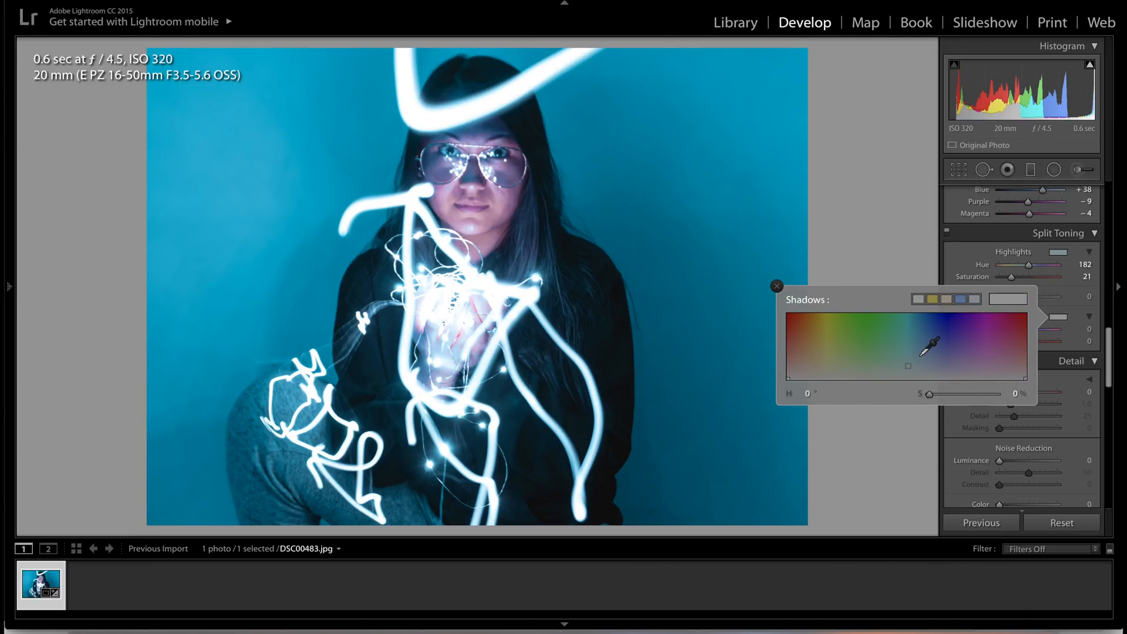
left_click_drag(921, 356, 957, 368)
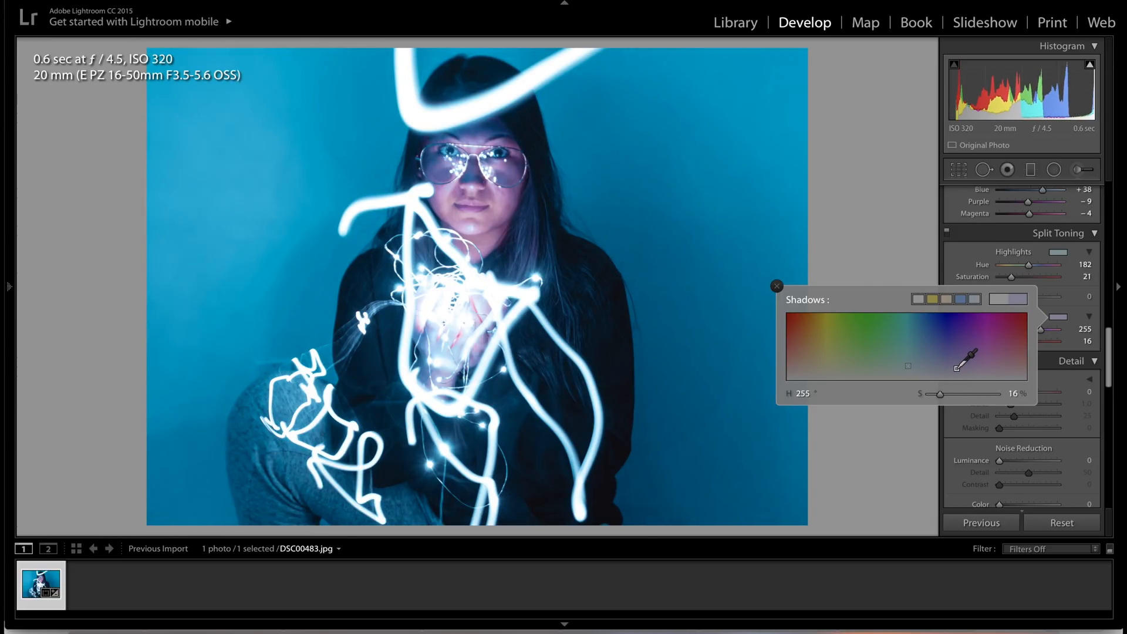
left_click(1075, 313)
Set the sharpening Amount to 8 and Masking to 32, and darken the photo's edges with a vignette.
scroll(1076, 312, "down", 3)
scroll(1075, 309, "down", 2)
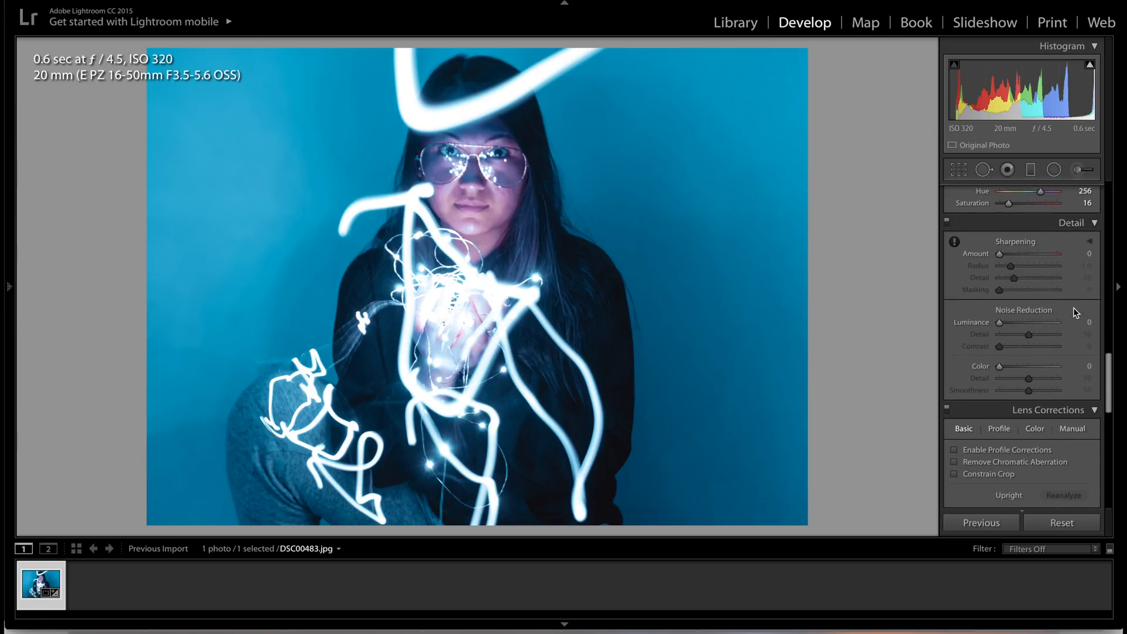
left_click_drag(998, 235, 1019, 273)
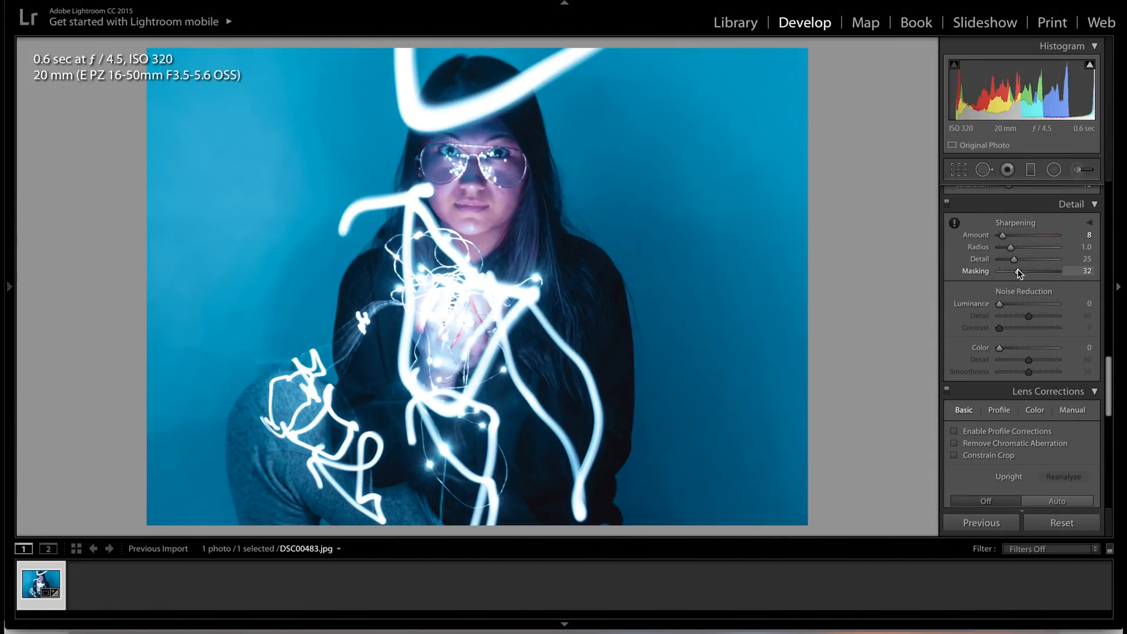
scroll(1016, 269, "down", 10)
left_click_drag(1028, 242, 1018, 244)
In the camera calibration, set Shadows Tint to -37, Red Primary Hue to -1 and Green Primary Hue to +24, and adjust the Blue Primary.
scroll(1018, 245, "down", 4)
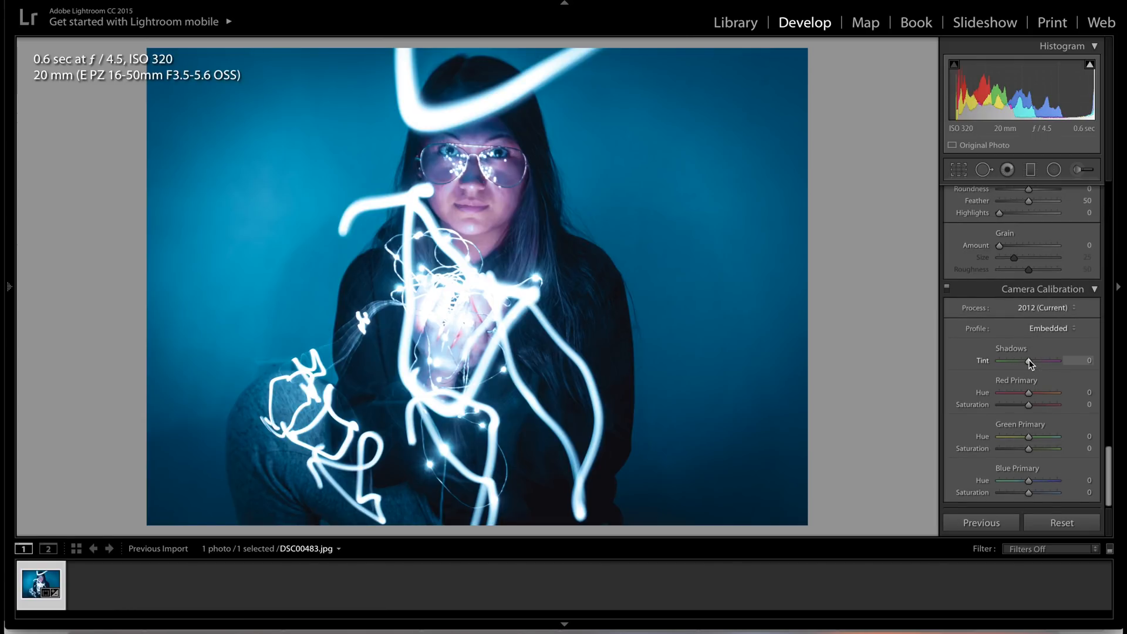
mouse_move(1030, 362)
left_mouse_down()
mouse_move(1057, 366)
mouse_move(1019, 365)
left_mouse_up()
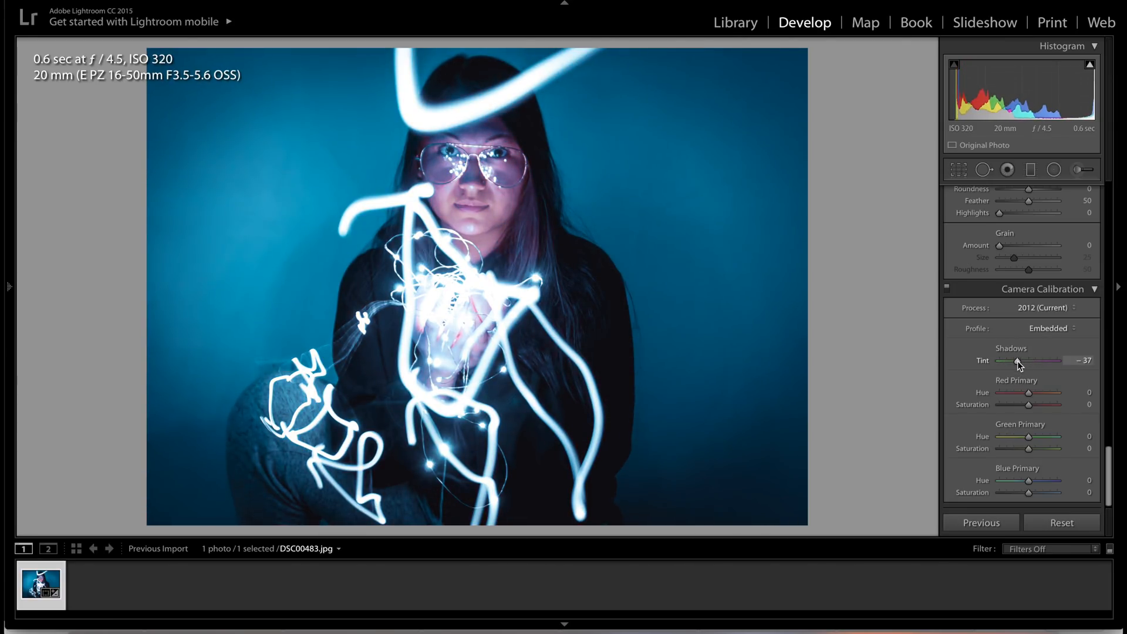
left_click(1087, 392)
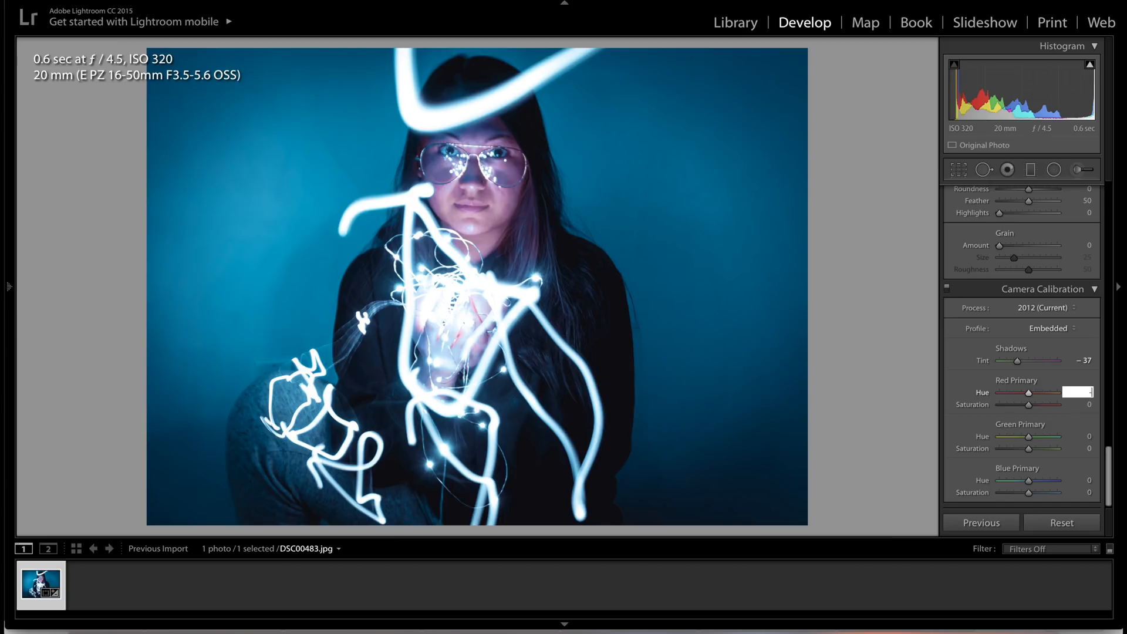
key("Return")
left_click(1087, 436)
type("24")
key("Return")
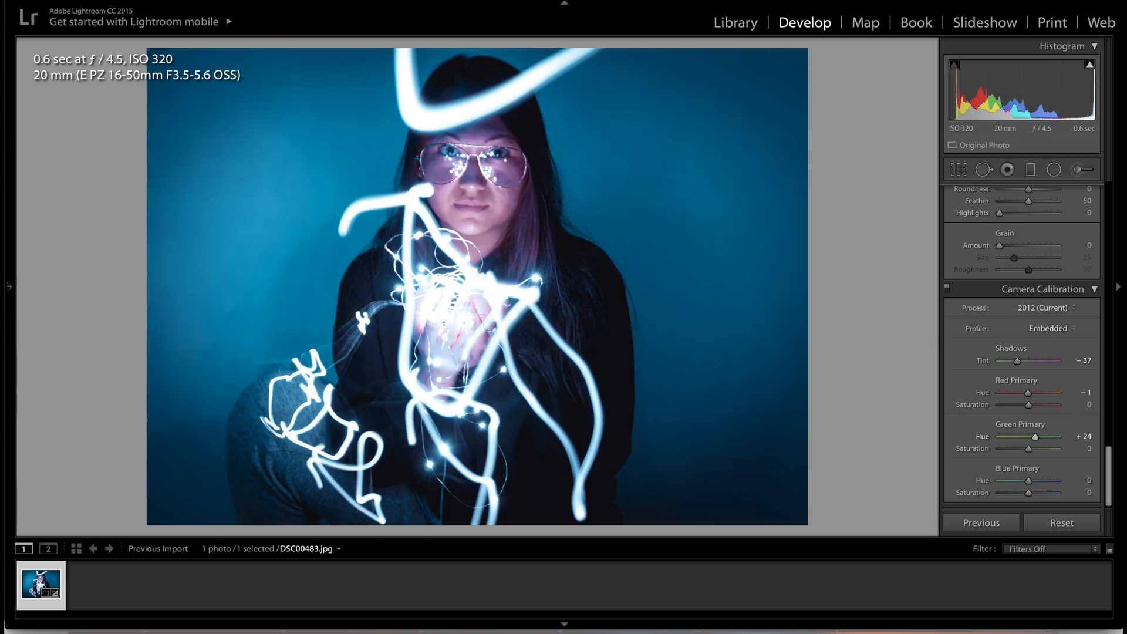
left_click_drag(1028, 480, 1035, 496)
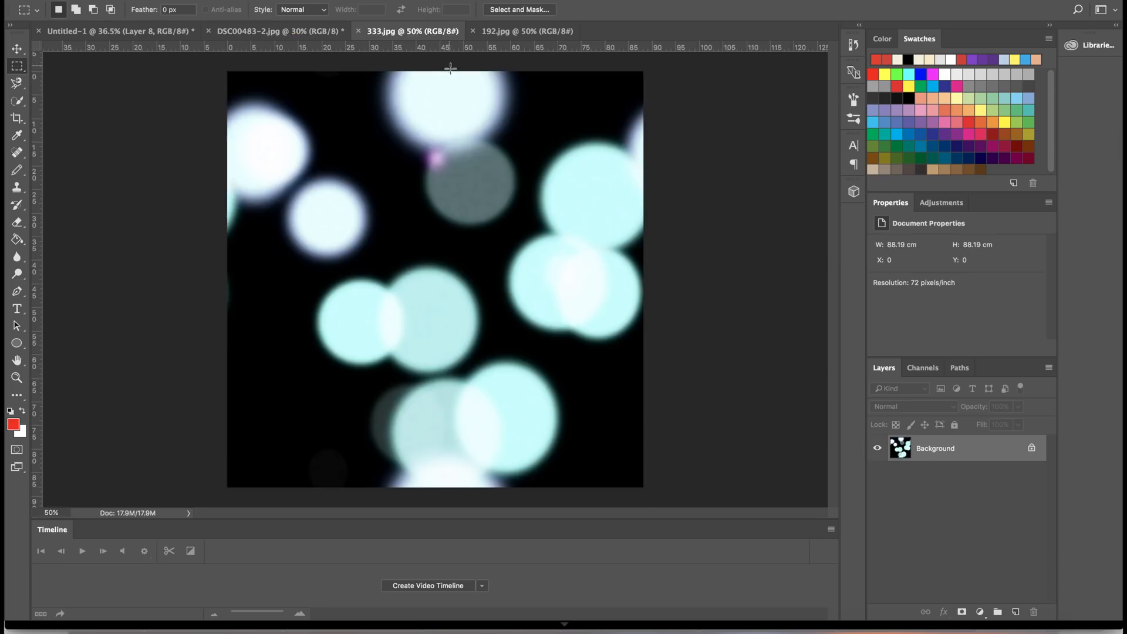
Copy the whole 333.jpg bokeh image and paste it as a new layer into DSC00483-2.jpg.
left_click(501, 32)
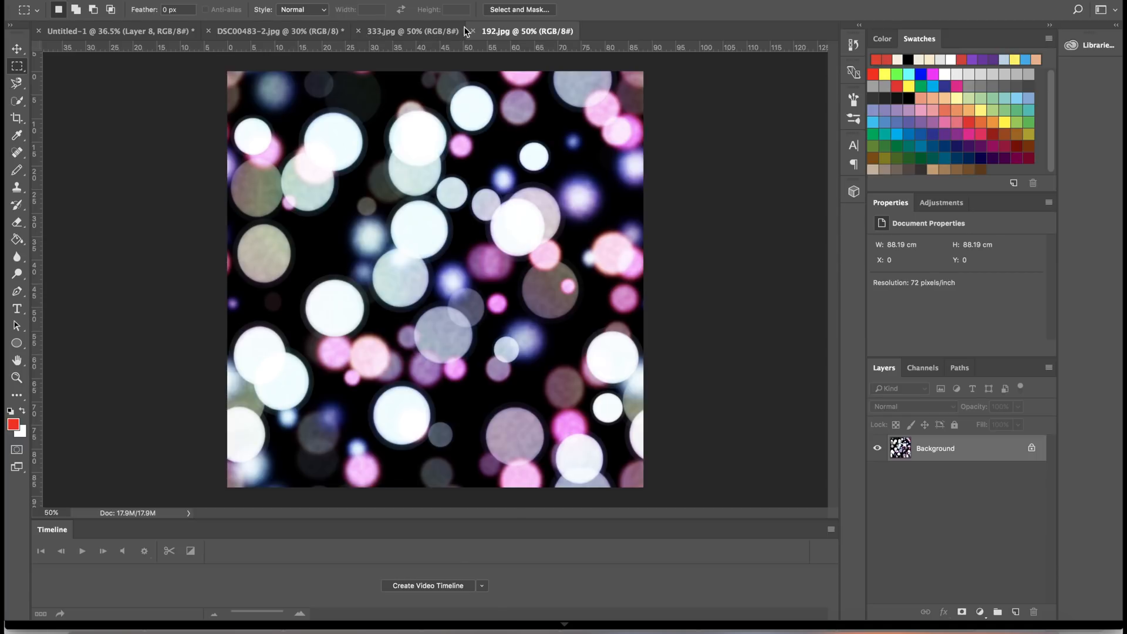
left_click(435, 34)
left_click_drag(227, 70, 705, 526)
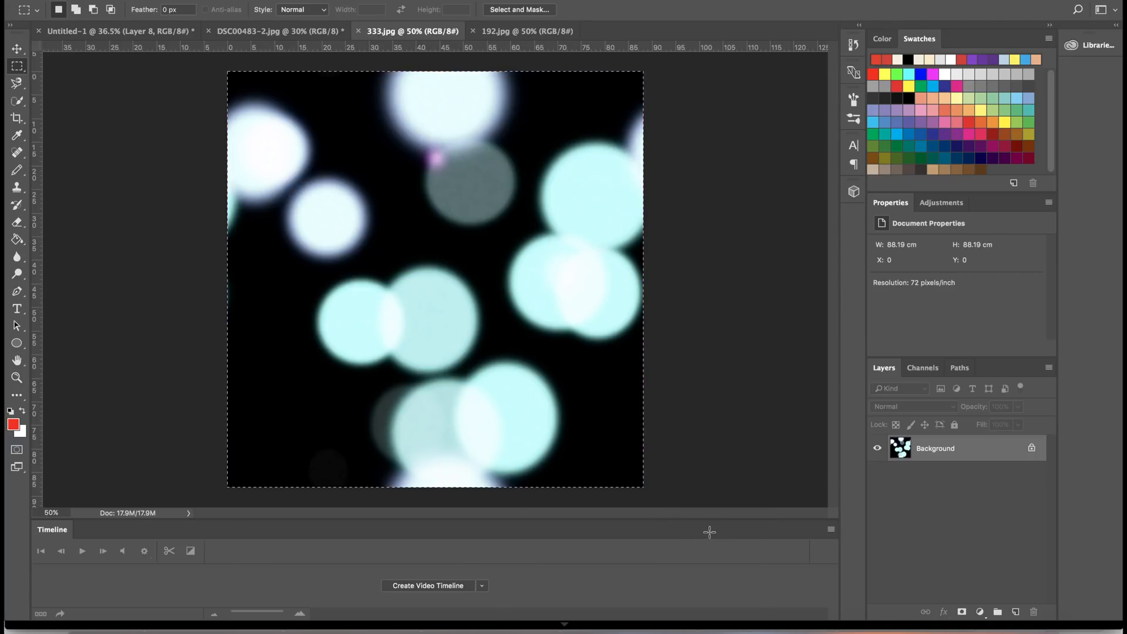
left_click(314, 34)
key("super+v")
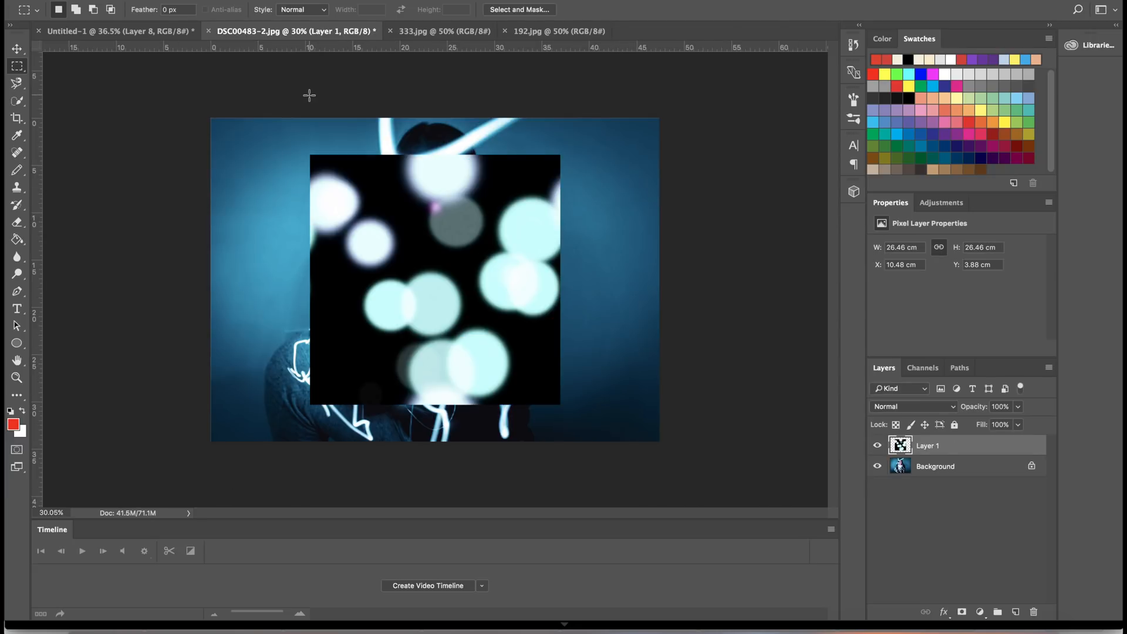
Enlarge the pasted bokeh layer to about 49.47 cm square and position it to cover the whole photo.
key("super+t")
left_click_drag(561, 152, 762, 94)
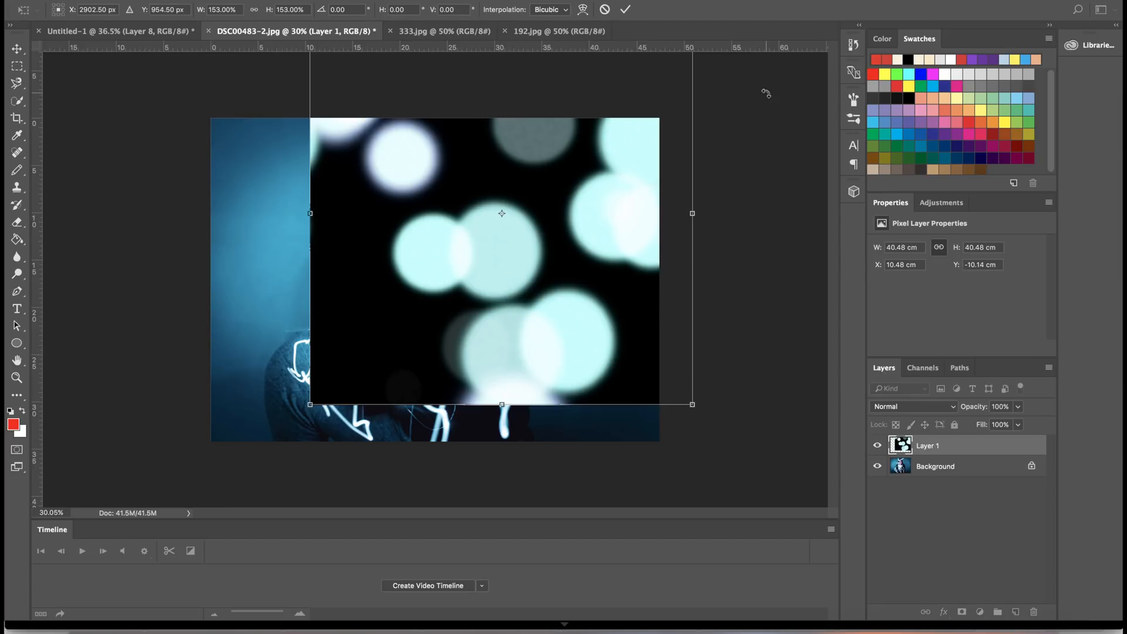
left_click_drag(576, 164, 465, 232)
left_click_drag(572, 96, 720, 69)
left_click_drag(594, 169, 604, 170)
key("Return")
key("m")
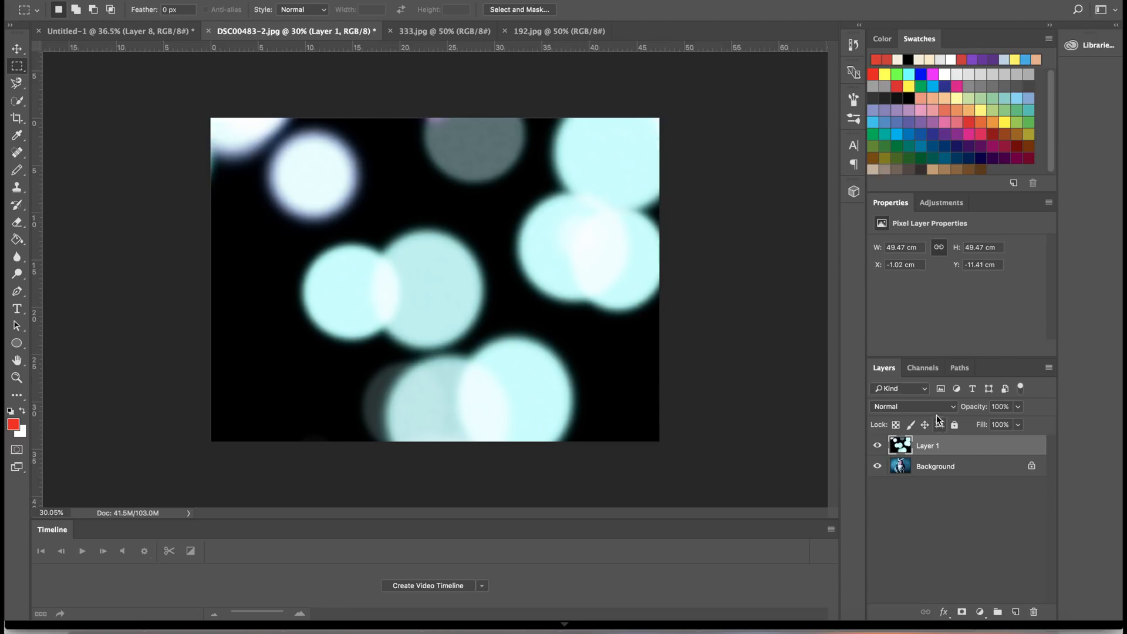
Set the bokeh layer's blend mode to Lighten and activate the Eraser tool.
left_click(937, 406)
left_click(907, 492)
left_click(17, 223)
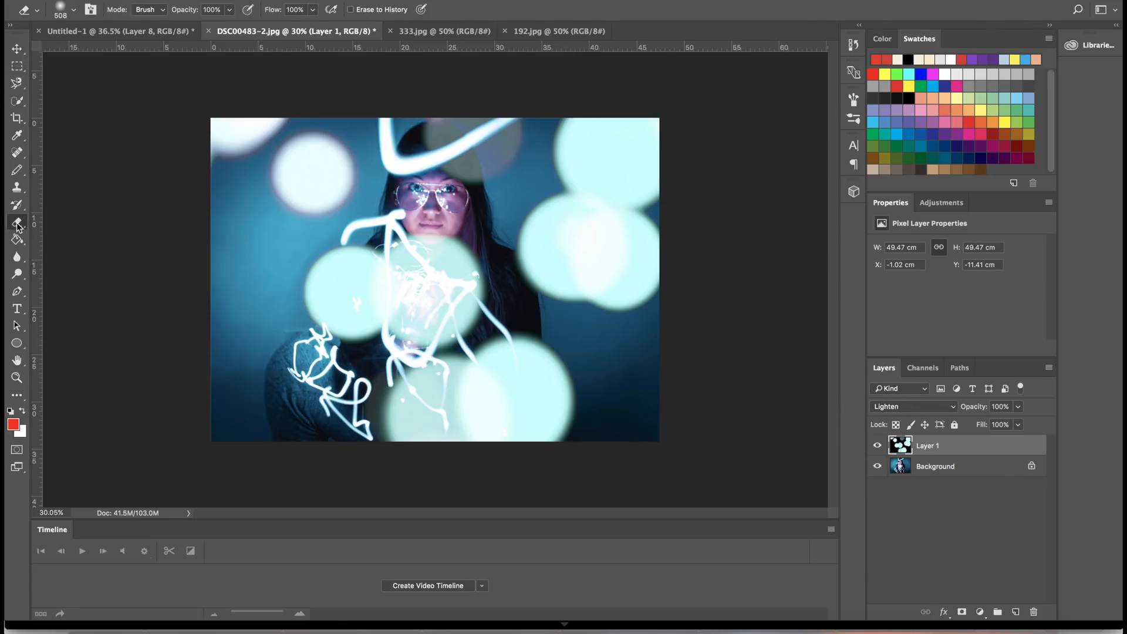
Erase the bokeh circles covering the woman's hat, face, torso and light trails on Layer 1.
mouse_move(488, 154)
left_mouse_down()
mouse_move(438, 138)
mouse_move(482, 154)
mouse_move(504, 128)
mouse_move(399, 317)
mouse_move(464, 311)
mouse_move(444, 243)
mouse_move(473, 326)
mouse_move(411, 341)
mouse_move(329, 306)
mouse_move(374, 323)
mouse_move(332, 261)
mouse_move(358, 294)
mouse_move(320, 311)
mouse_move(405, 261)
left_mouse_up()
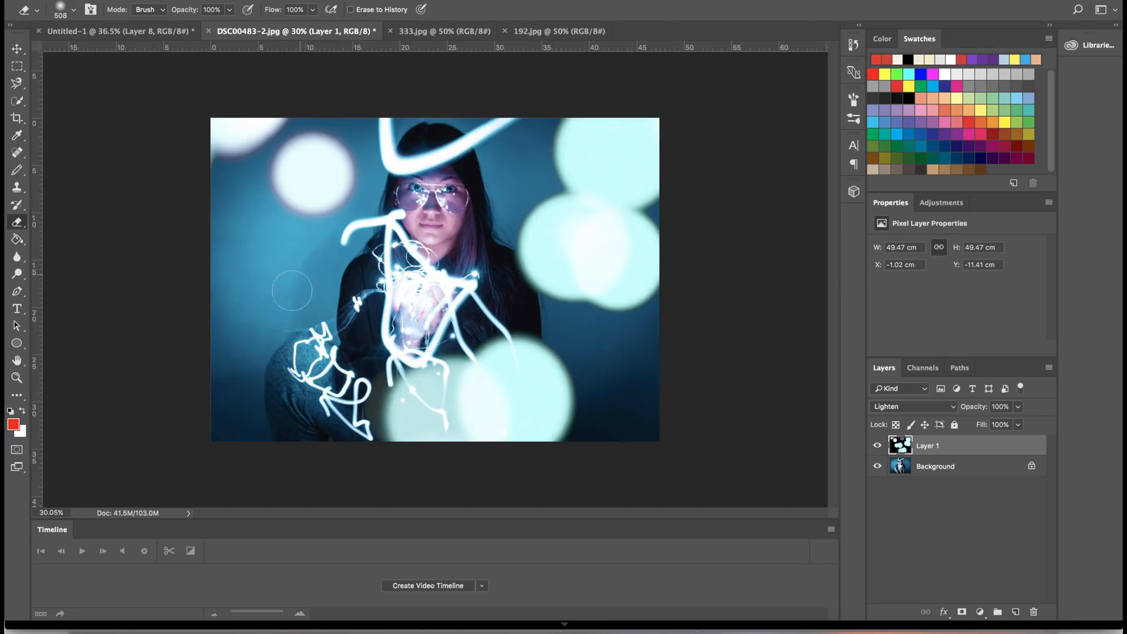
Copy the lower-right section of the 192.jpg bokeh image and paste it as a new layer into DSC00483-2.jpg.
left_click(573, 31)
key("m")
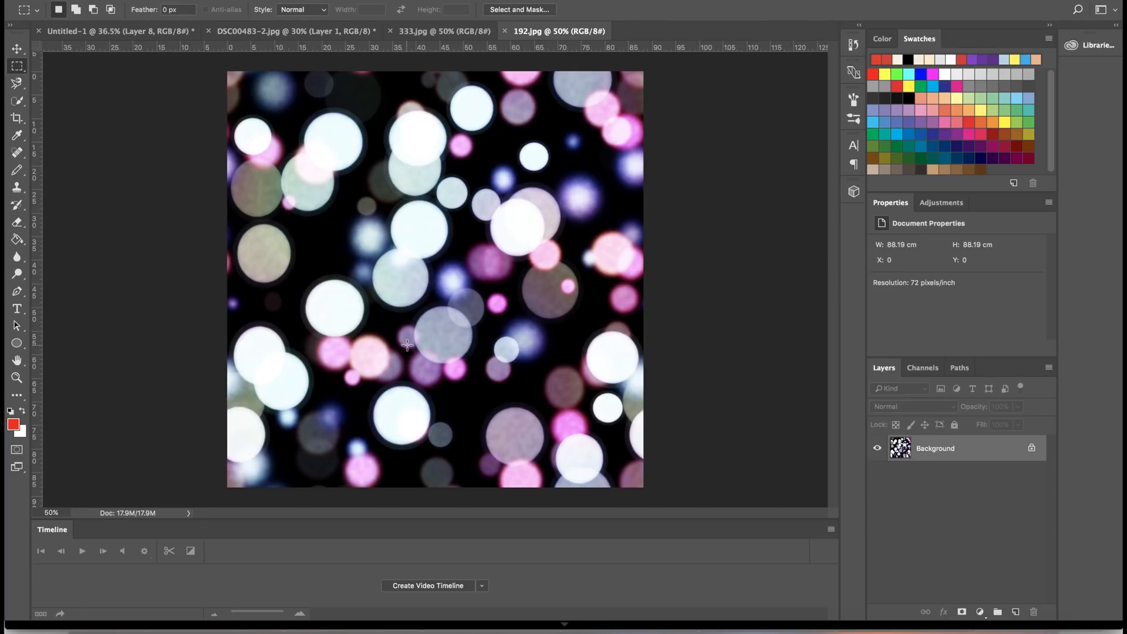
left_click_drag(482, 396, 662, 513)
left_click(341, 32)
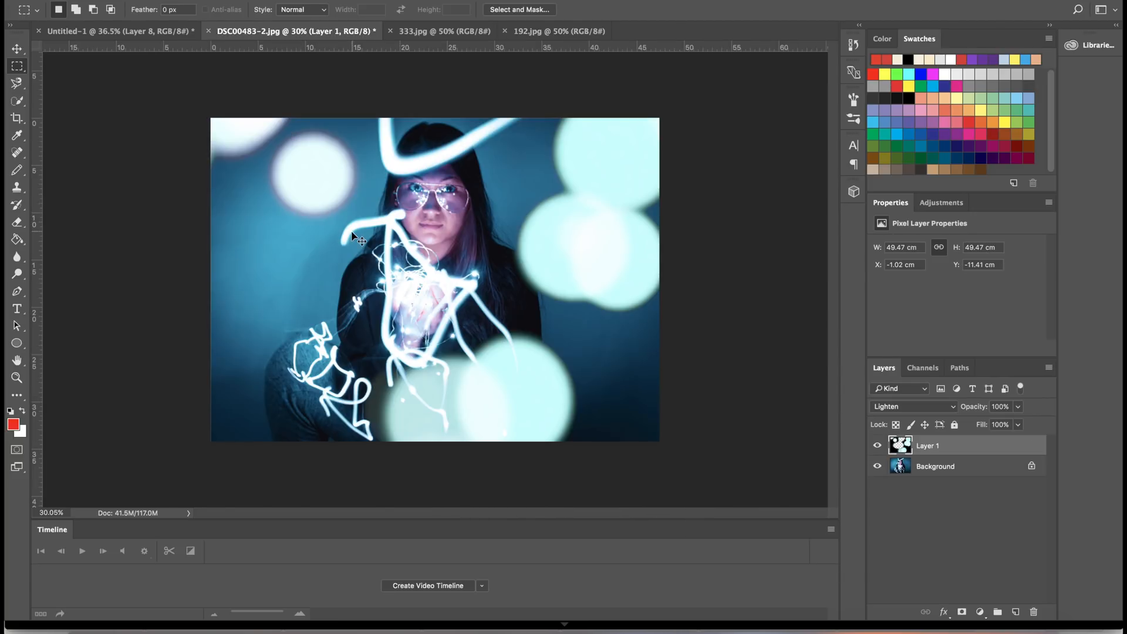
key("ctrl+v")
Rotate the pasted pink bokeh piece 90 degrees, enlarge it to about 13.48 by 23.8 cm and place it over the photo's lower-left corner.
key("ctrl+t")
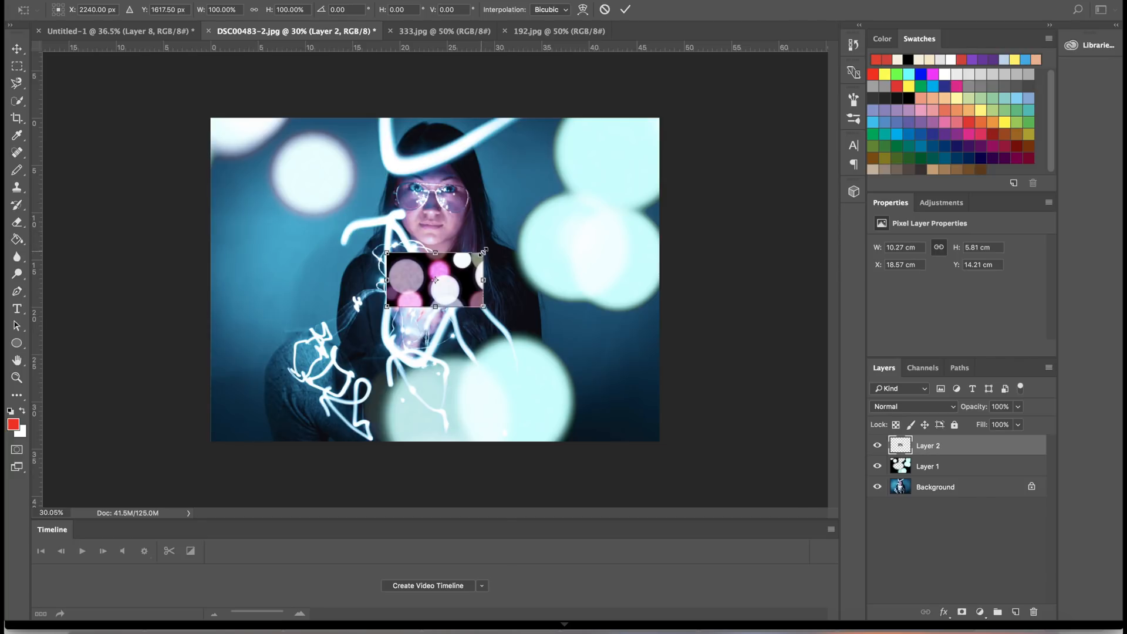
left_click_drag(485, 251, 483, 304)
left_click_drag(487, 205, 508, 162)
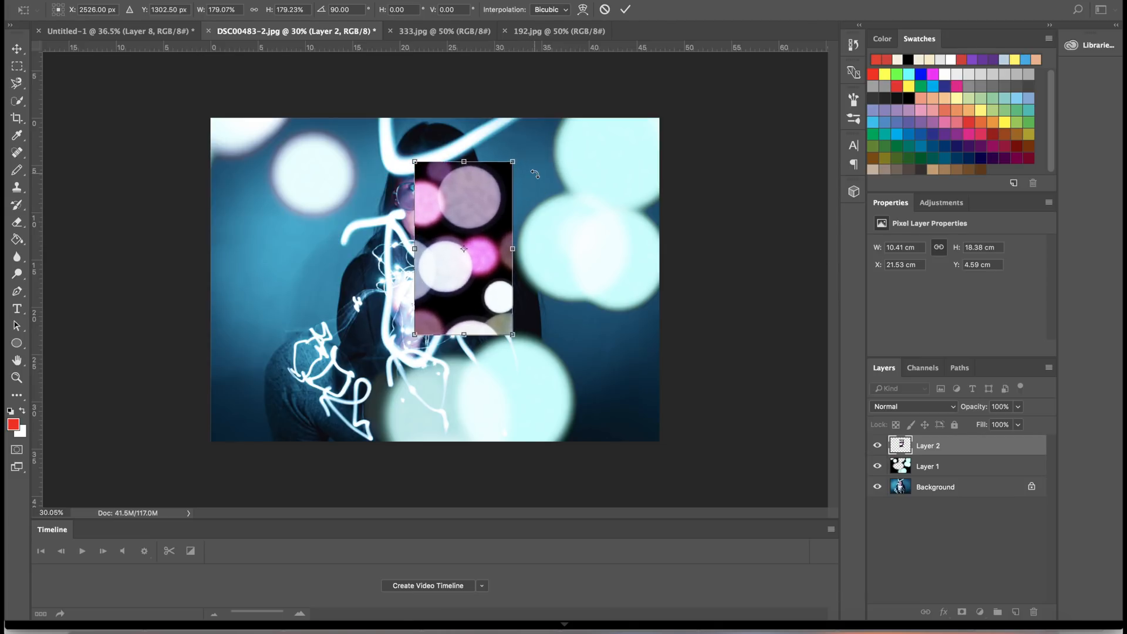
left_click_drag(499, 202, 299, 318)
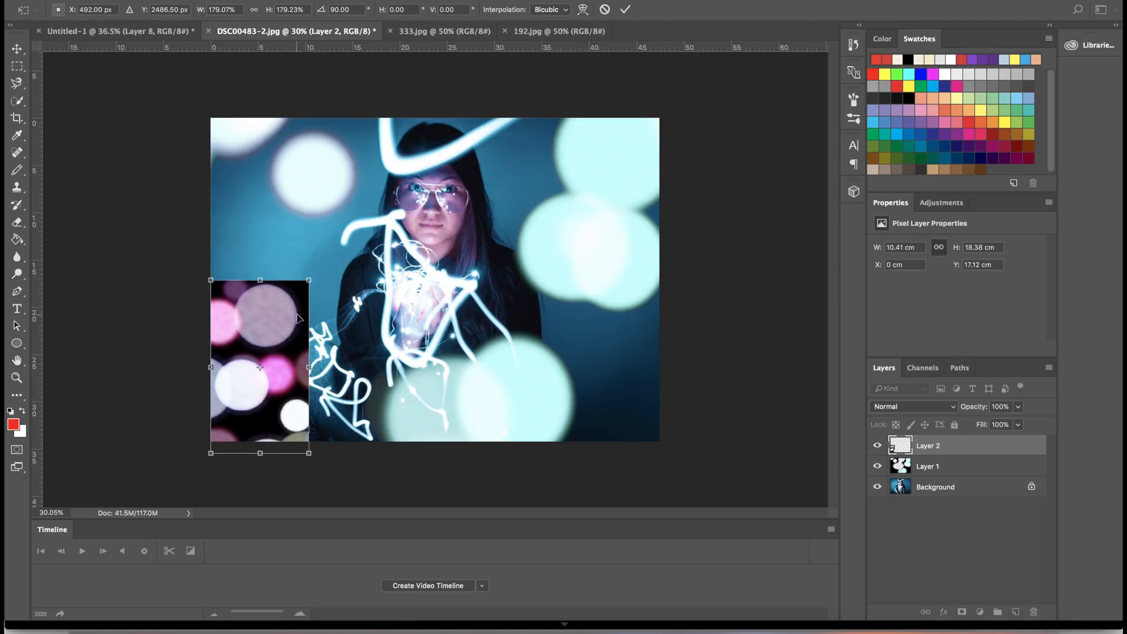
left_click_drag(311, 281, 338, 229)
left_click_drag(269, 307, 251, 331)
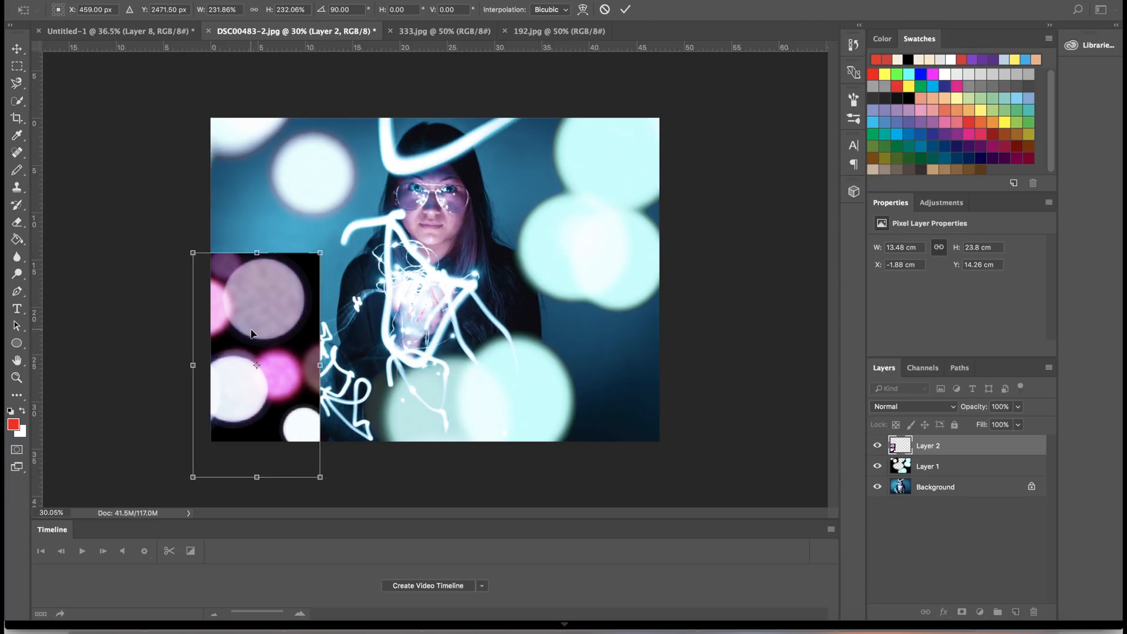
key("Return")
Set the blend mode of the pink bokeh layer to Lighten.
key("m")
left_click(887, 406)
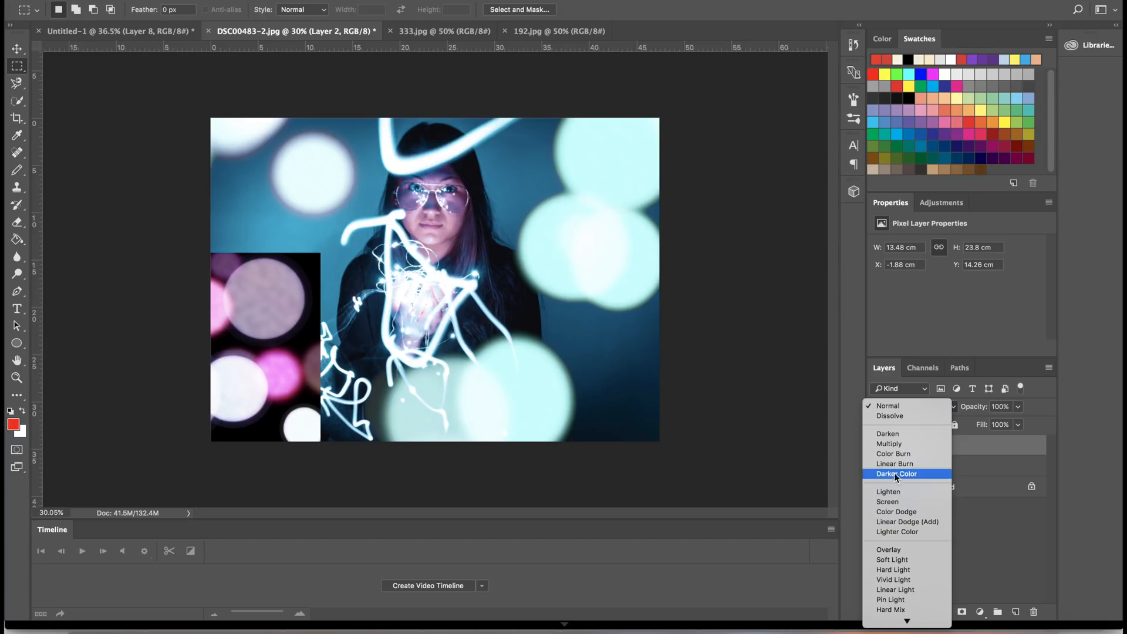
left_click(897, 496)
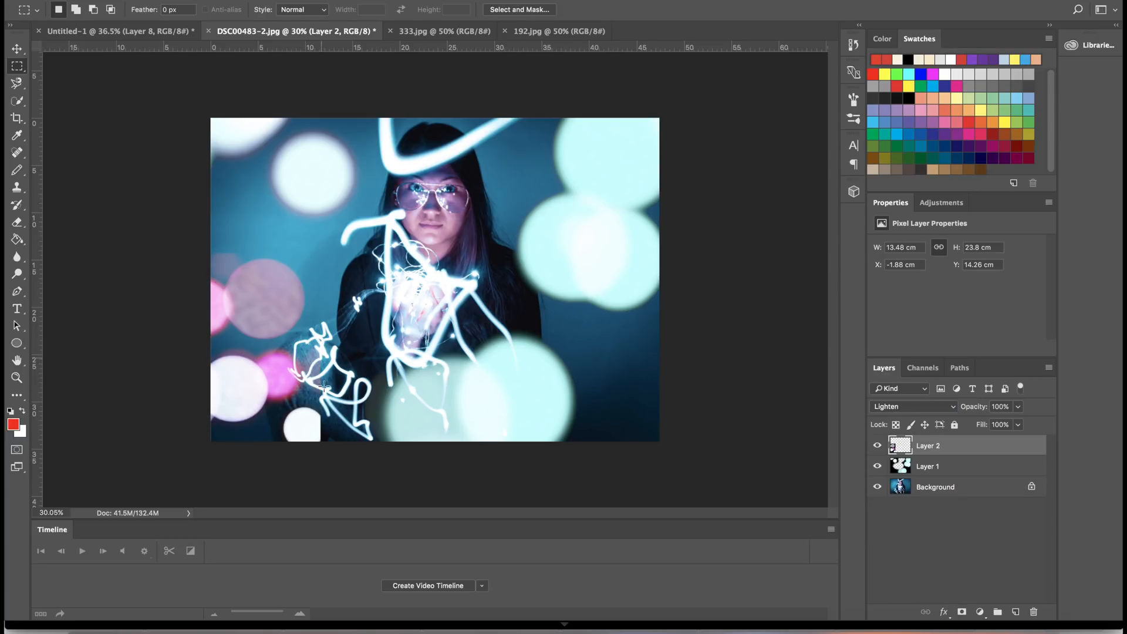
Soften the pink bokeh layer's hard right edge with the 508 px Eraser at 0% hardness.
left_click(17, 222)
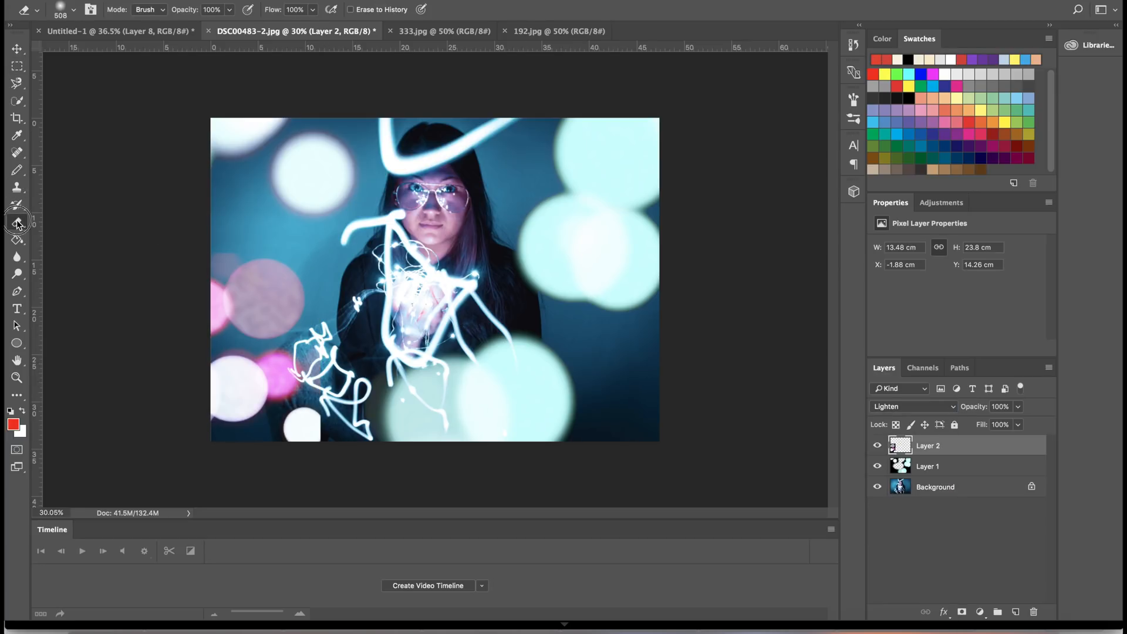
left_click(74, 10)
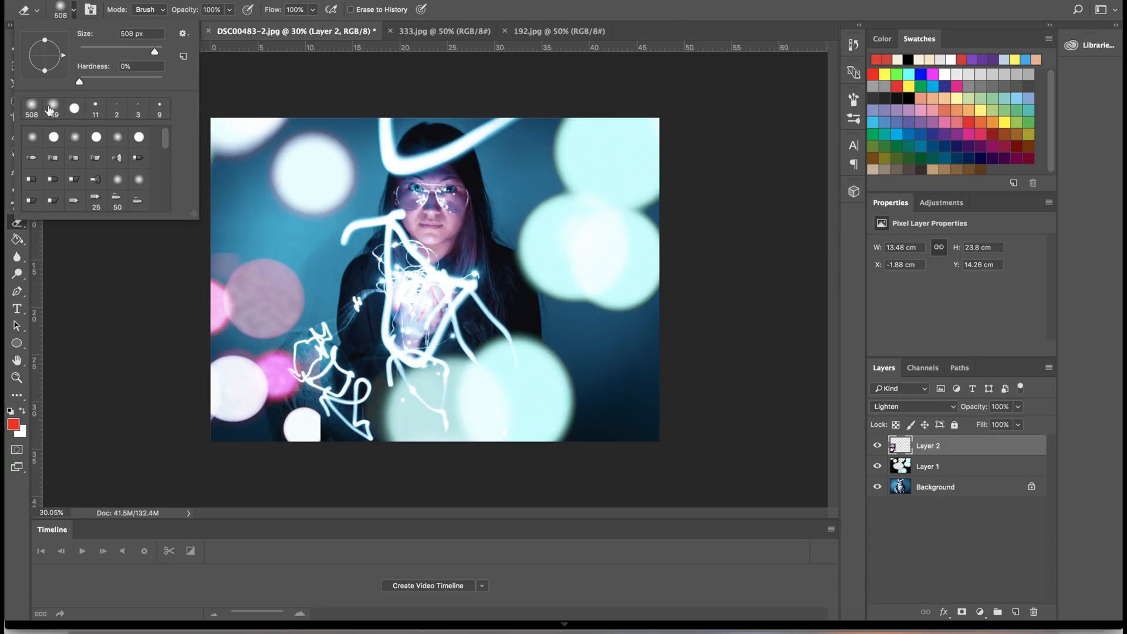
left_click(342, 263)
left_click_drag(335, 332, 335, 439)
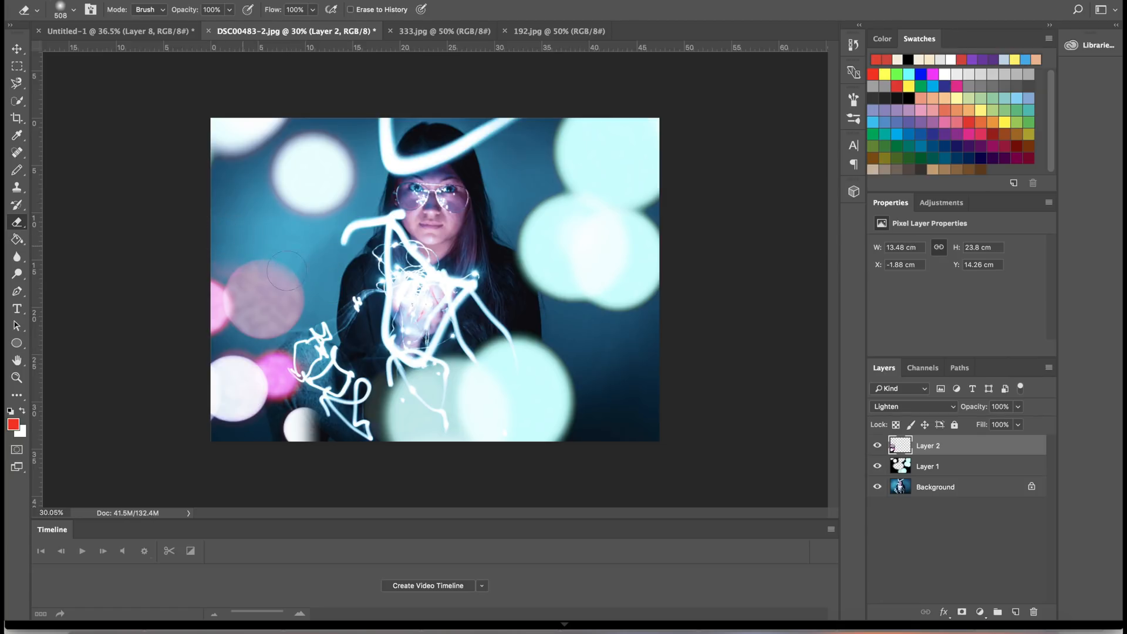
mouse_move(332, 404)
left_mouse_down()
mouse_move(323, 455)
mouse_move(290, 462)
mouse_move(344, 420)
mouse_move(293, 429)
mouse_move(329, 414)
left_mouse_up()
Move the pink bokeh layer down to a Y position of about 15.1 cm.
key("ctrl+t")
key("Down")
key("Down")
key("Down")
key("Down")
key("Down")
key("Down")
key("Down")
key("Down")
key("Down")
key("Down")
key("Down")
key("Down")
key("Down")
key("Down")
key("Down")
key("Down")
key("Down")
key("Down")
key("Down")
key("Down")
key("Down")
key("Down")
key("Down")
key("Down")
key("Down")
key("Down")
key("Down")
key("Down")
key("Down")
key("Down")
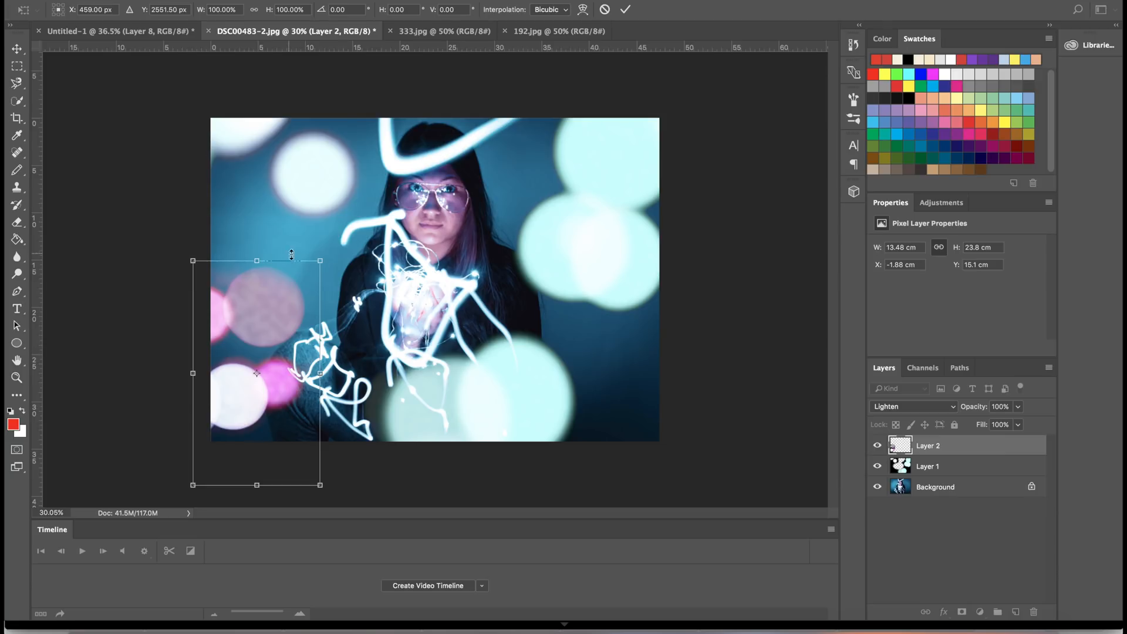
Enlarge the pink bokeh layer to about 17.2 by 30.35 cm and shift it slightly down and to the right.
left_click_drag(320, 262, 358, 198)
key("ctrl+z")
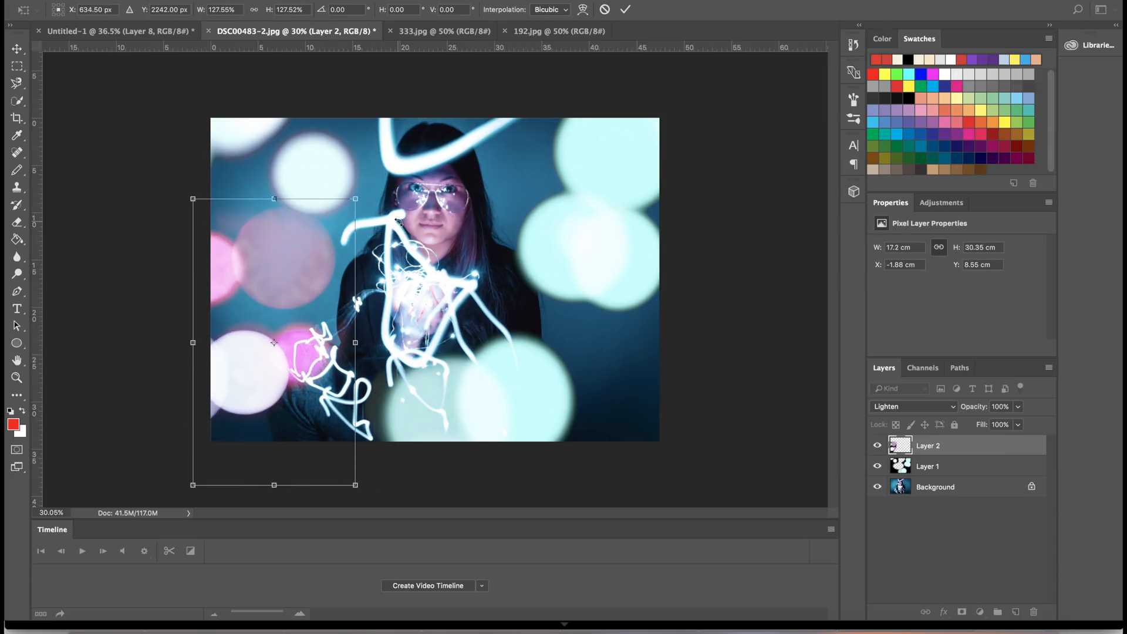
left_click_drag(304, 249, 317, 277)
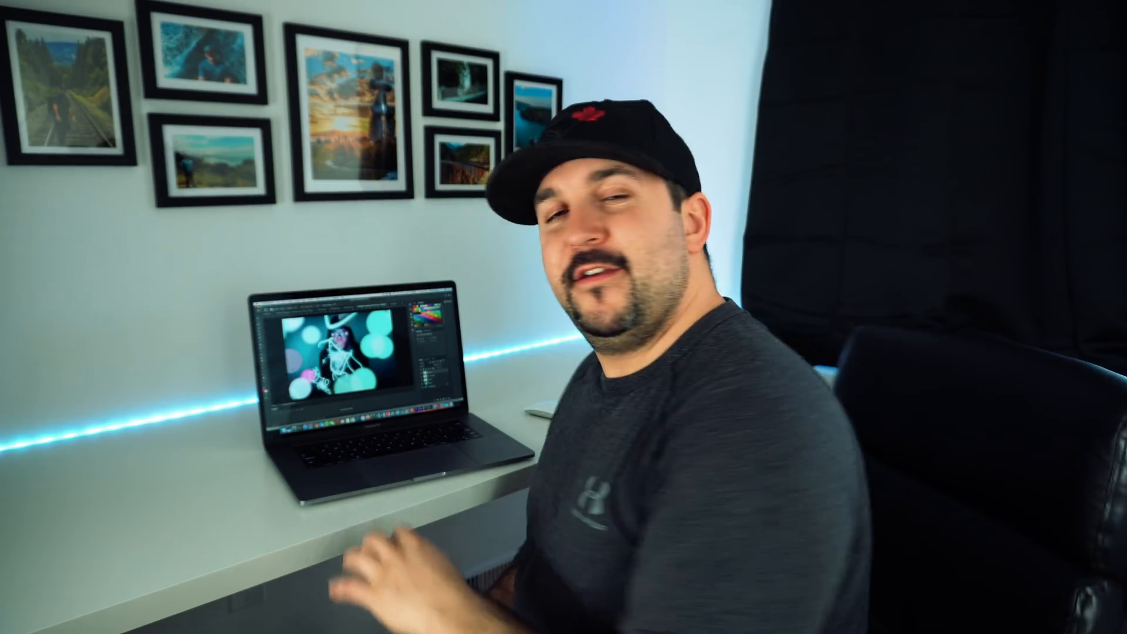